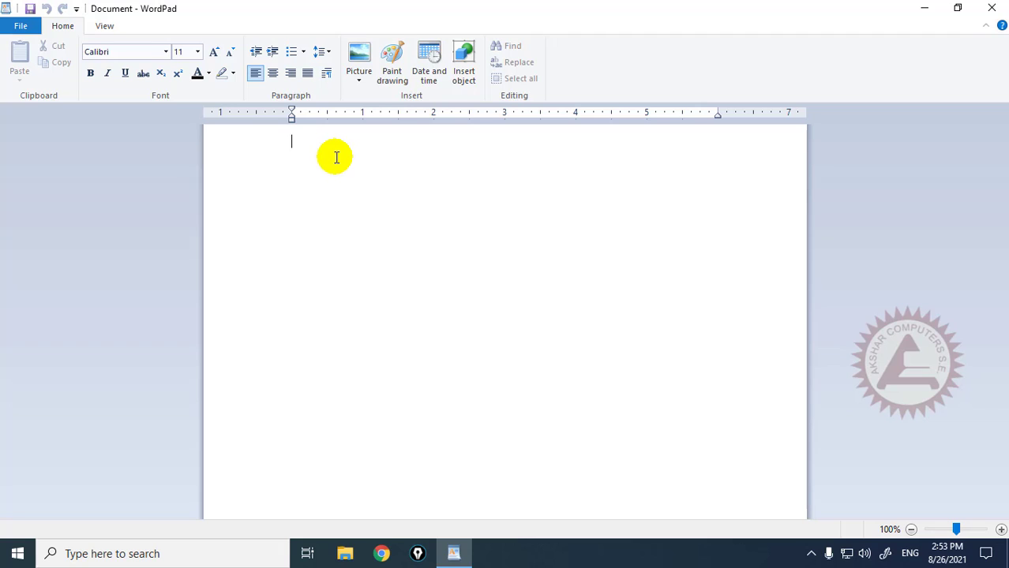
Type Sandhya and set it in the Bauhaus 93 font.
type("s")
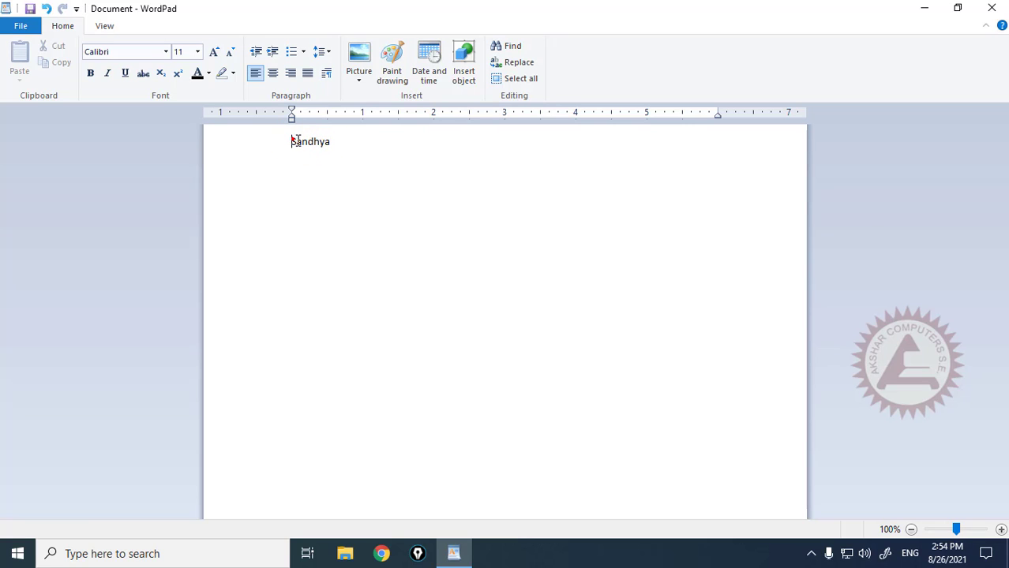
left_click_drag(292, 141, 337, 141)
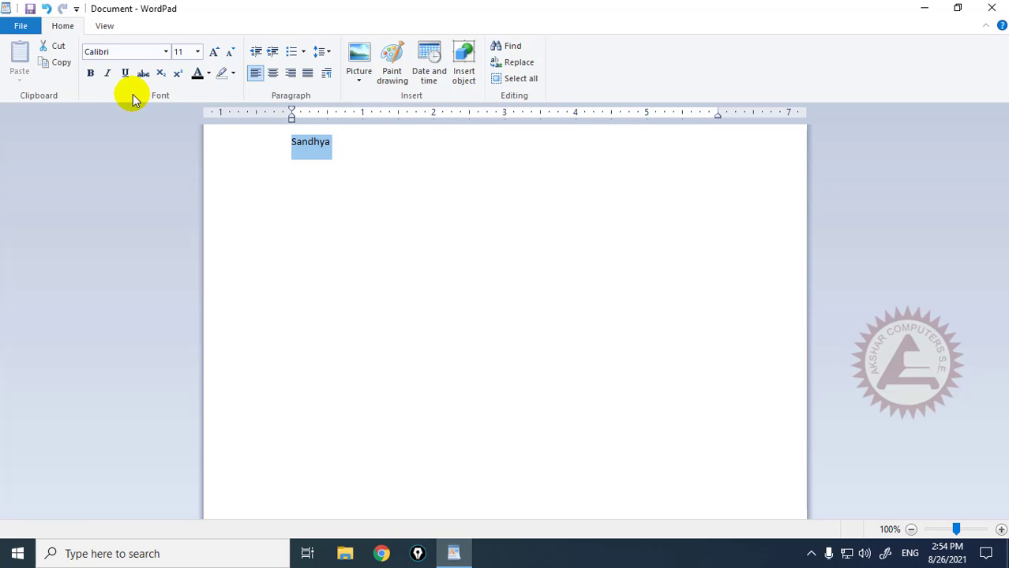
left_click(166, 52)
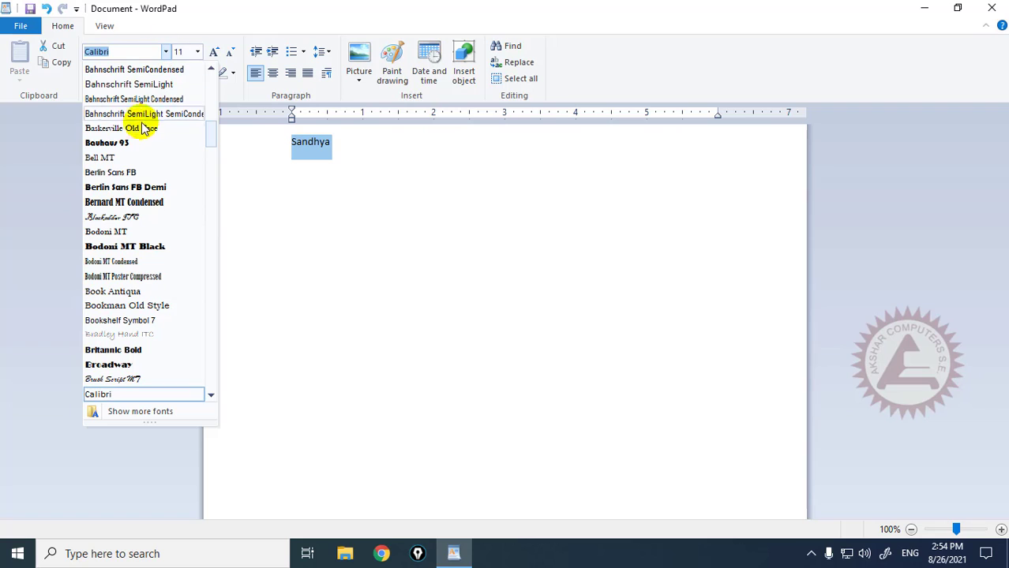
left_click(129, 143)
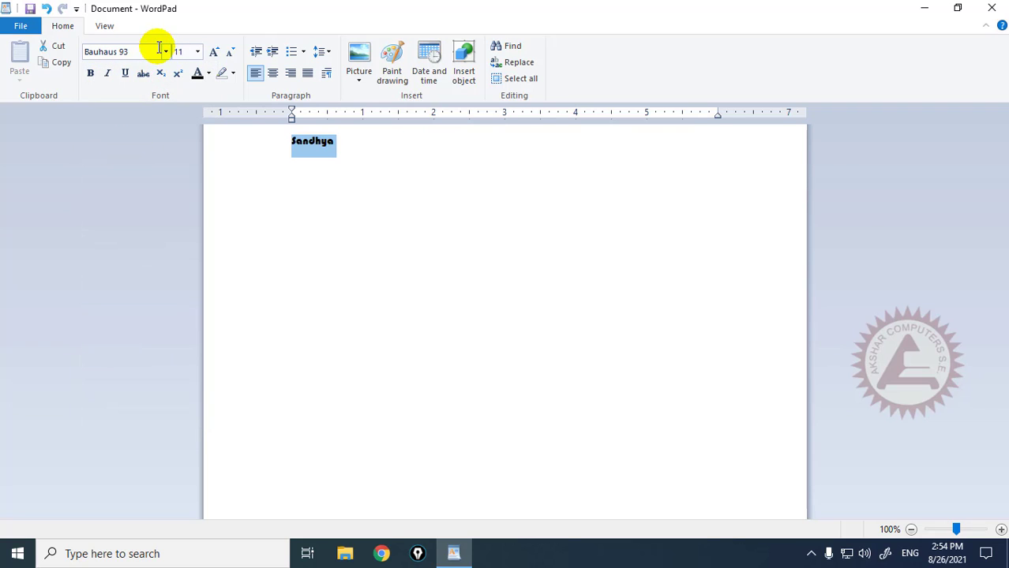
Try font sizes 18, 24 and 10 on Sandhya before settling on size 20.
left_click(198, 54)
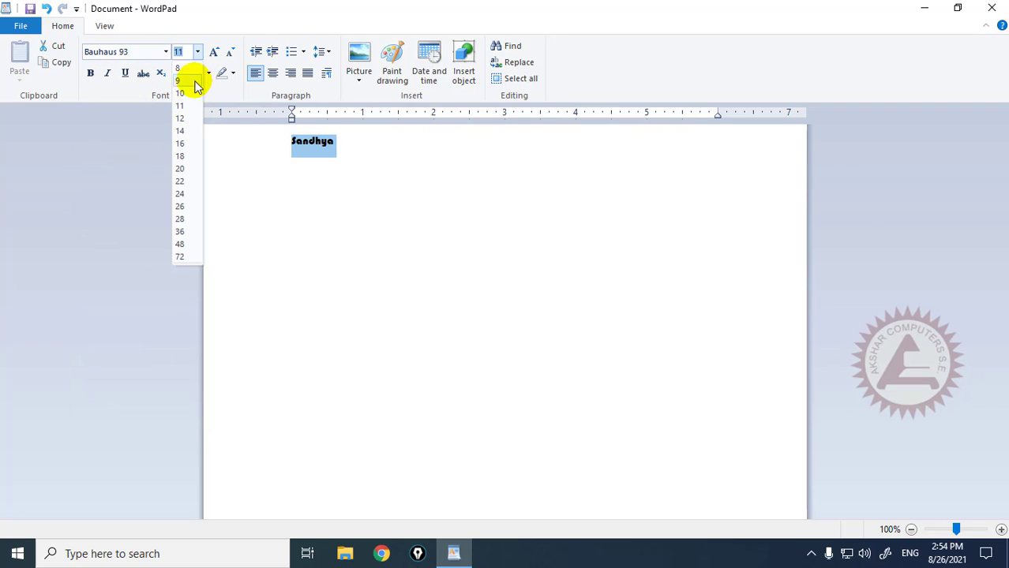
left_click(180, 157)
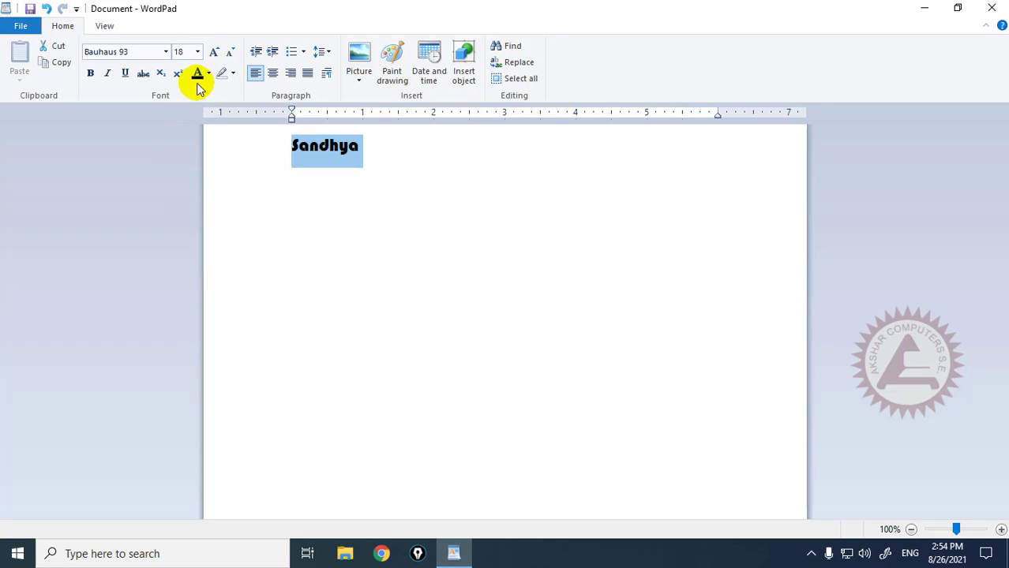
left_click(198, 52)
left_click(184, 194)
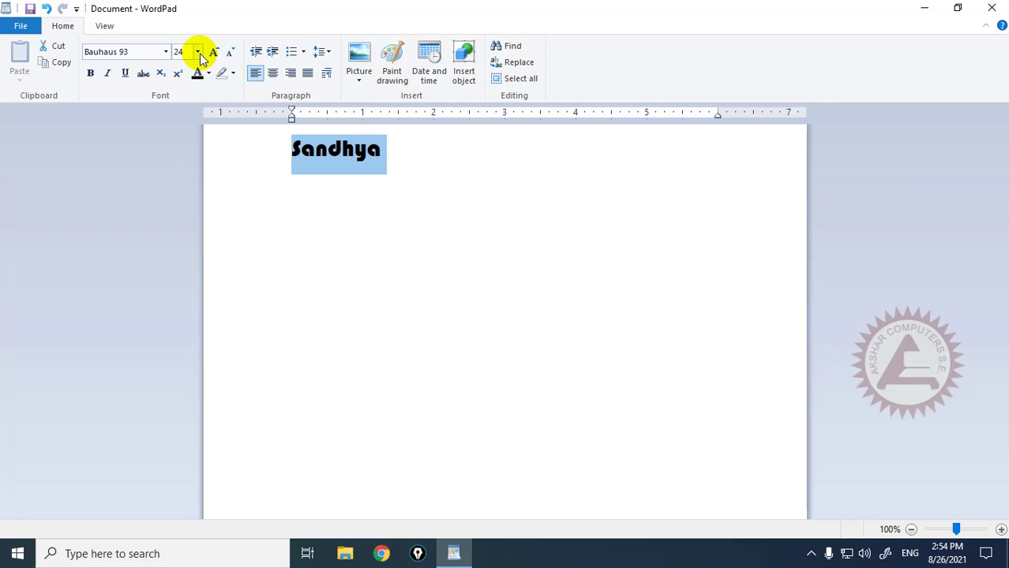
left_click(198, 52)
left_click(181, 93)
left_click(198, 52)
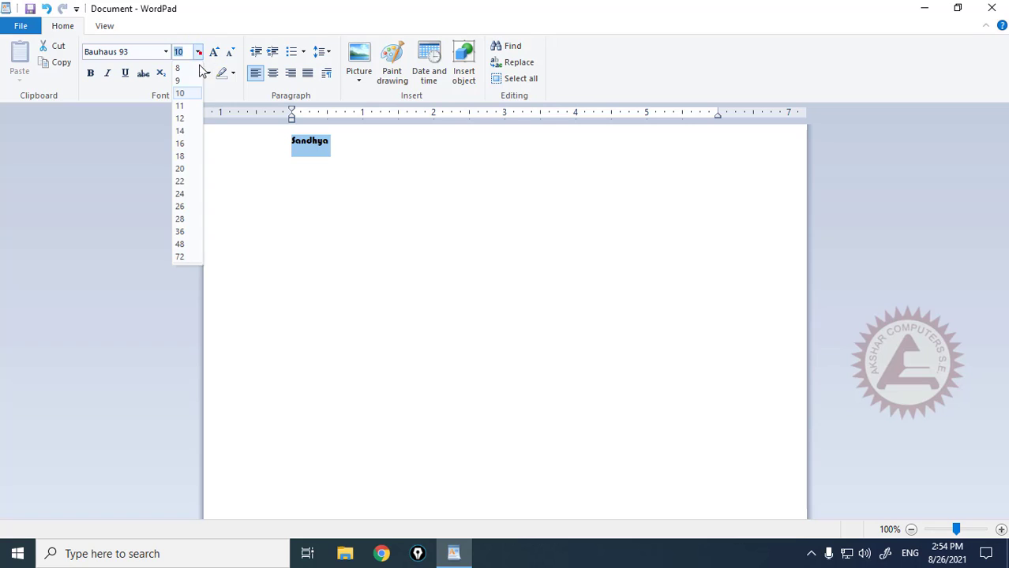
left_click(181, 169)
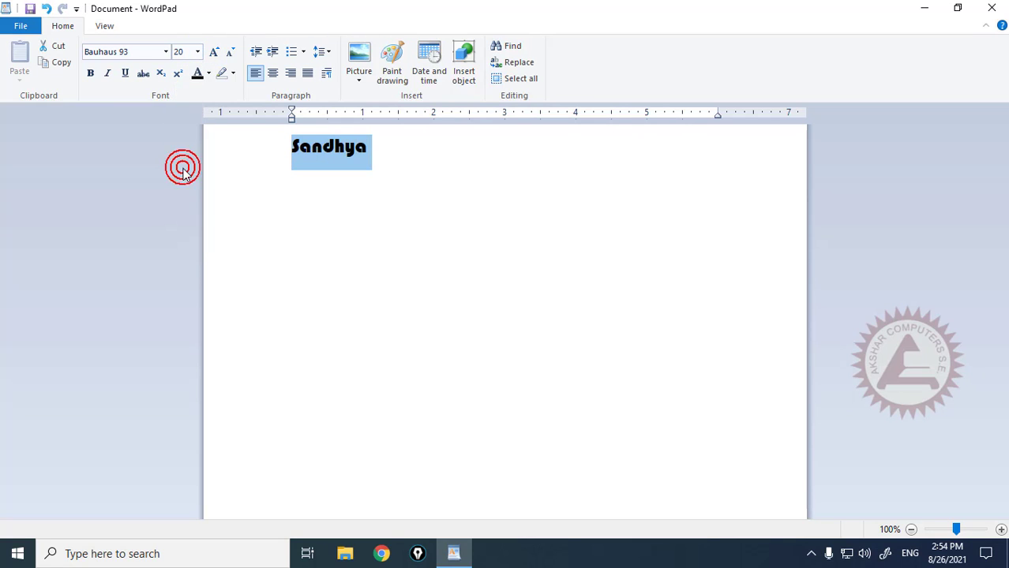
Grow and shrink Sandhya between sizes 14 and 24, ending back at 20.
left_click(215, 53)
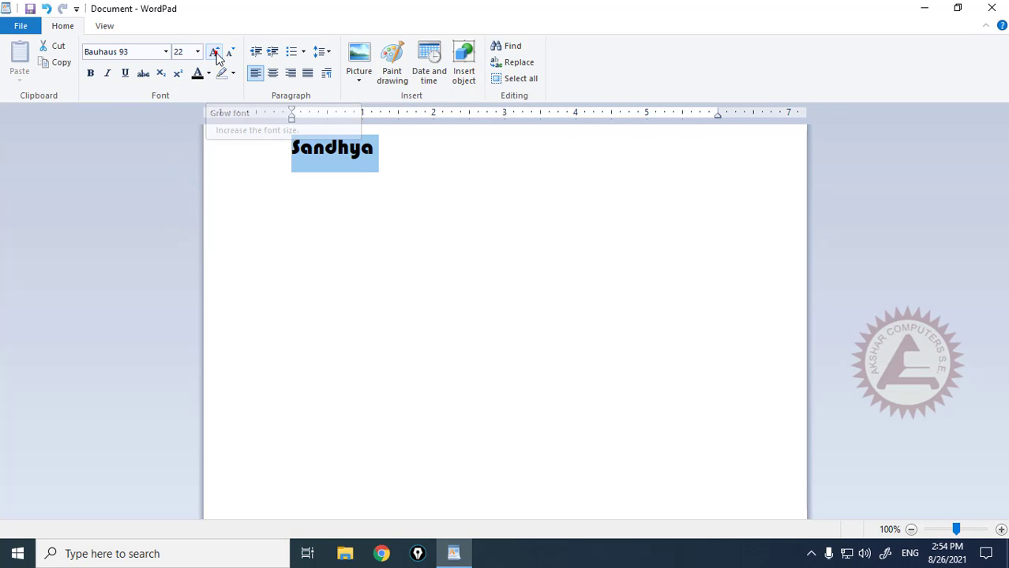
double_click(215, 52)
double_click(215, 52)
double_click(215, 52)
triple_click(226, 53)
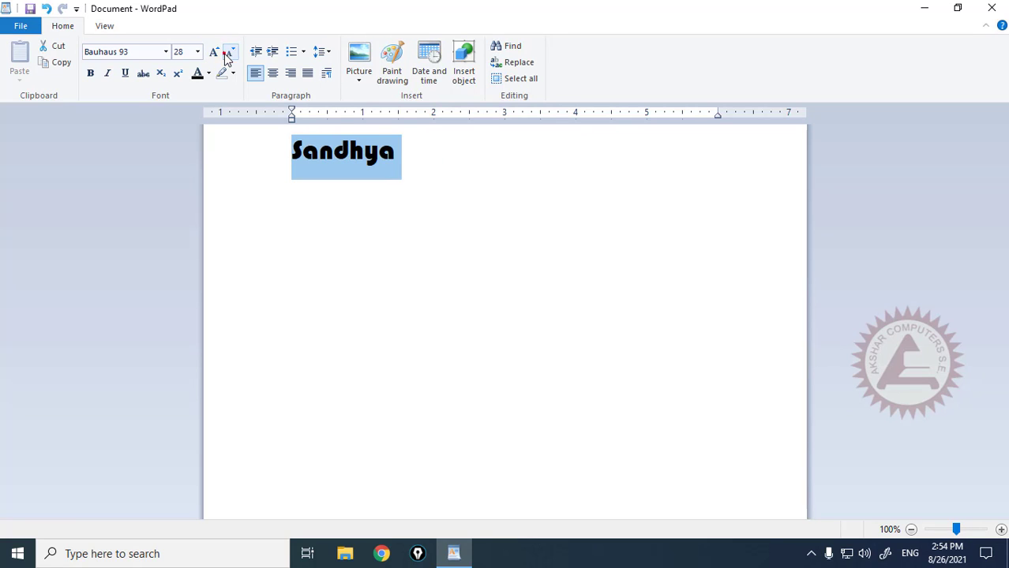
double_click(227, 53)
double_click(226, 54)
double_click(226, 53)
left_click(227, 54)
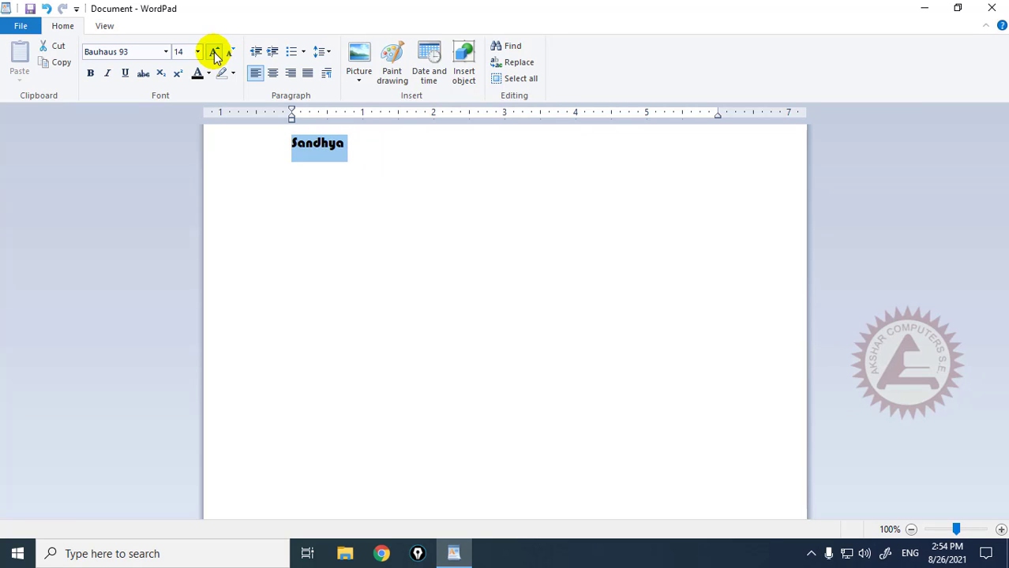
left_click(213, 52)
triple_click(214, 52)
left_click(213, 52)
double_click(233, 54)
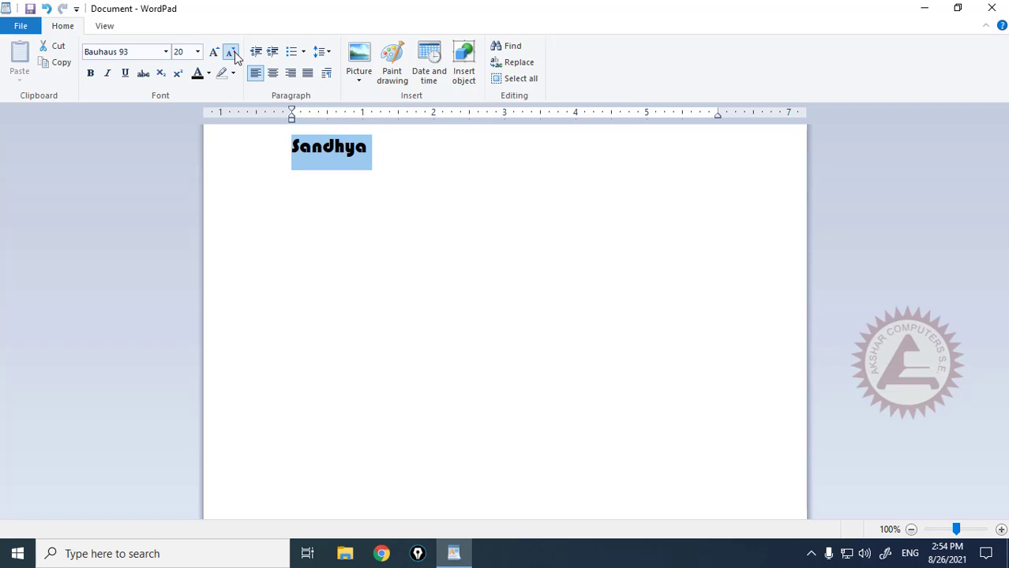
double_click(233, 54)
double_click(214, 52)
Try bold, italic, underline and strikethrough on Sandhya, undoing bold, italic and strikethrough.
left_click(90, 73)
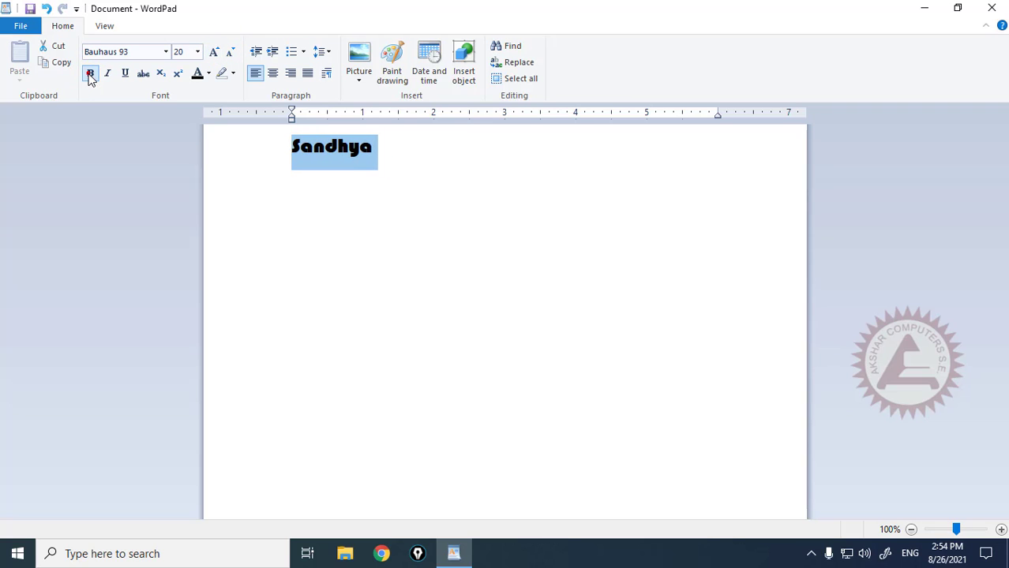
left_click(90, 73)
left_click(108, 73)
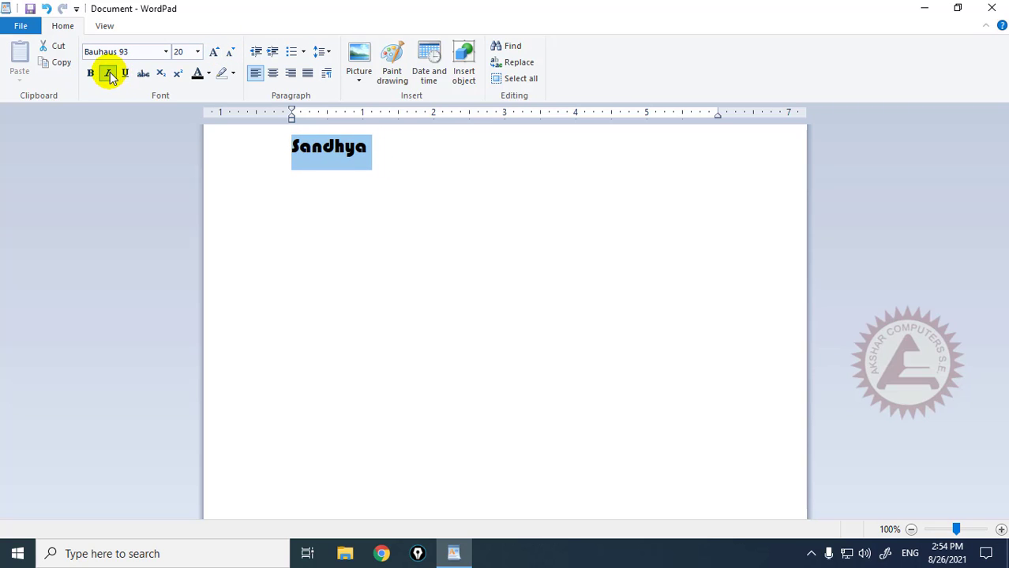
left_click(109, 73)
left_click(124, 73)
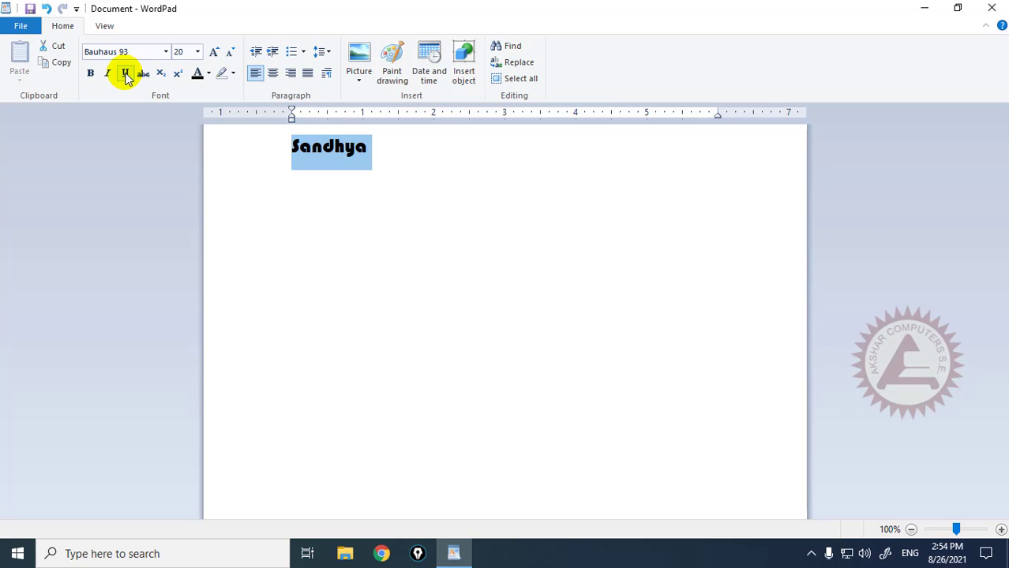
left_click(141, 74)
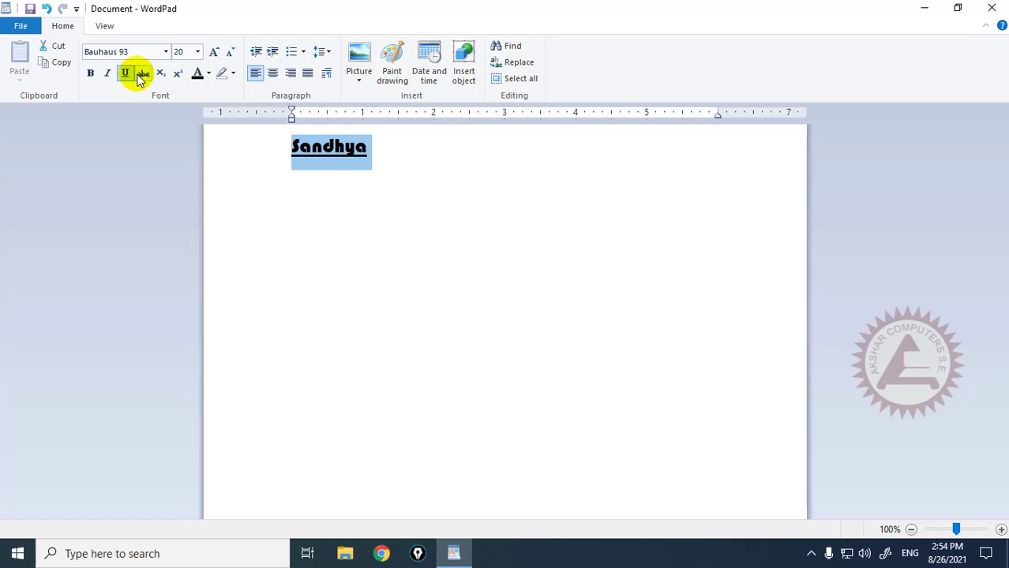
left_click(139, 74)
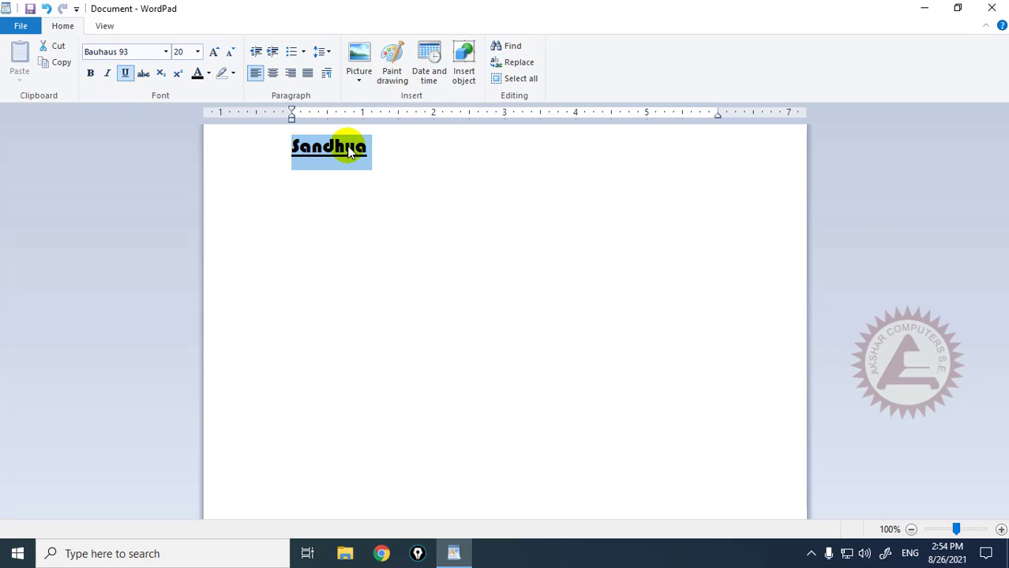
Clear the remaining bold, italic and underline so Sandhya is plain text.
left_click(125, 79)
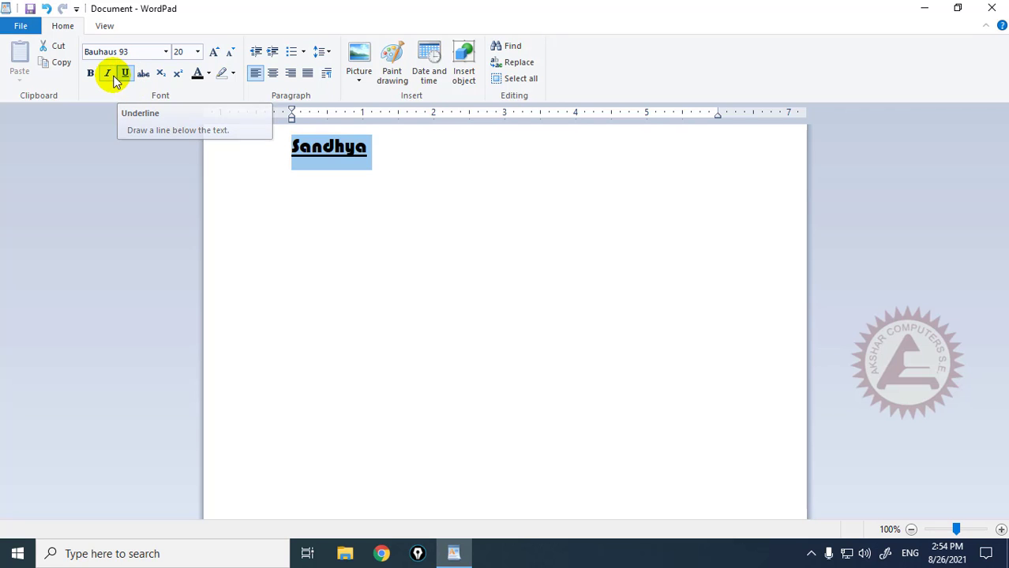
left_click(110, 74)
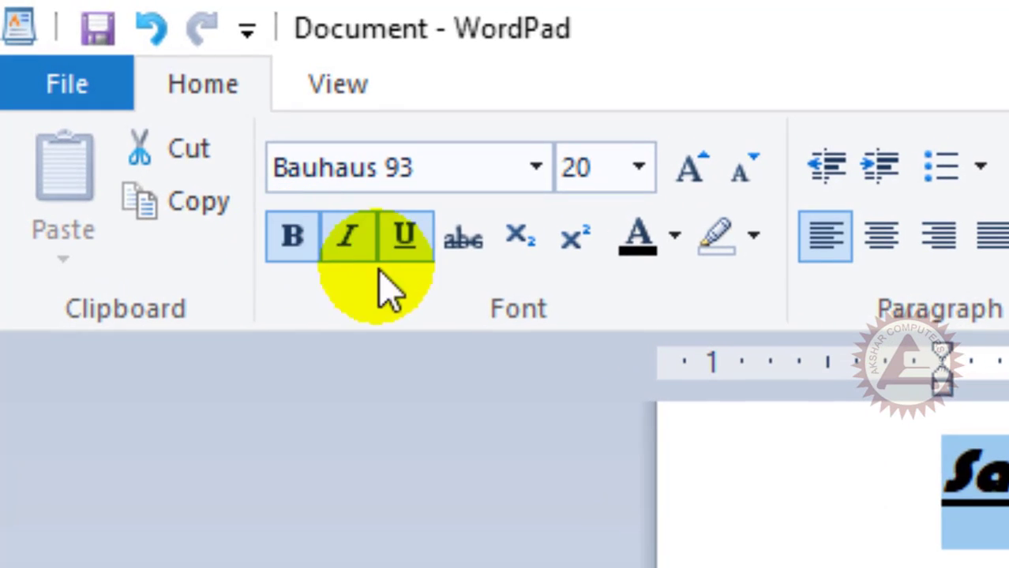
left_click(296, 237)
left_click(351, 237)
left_click(392, 250)
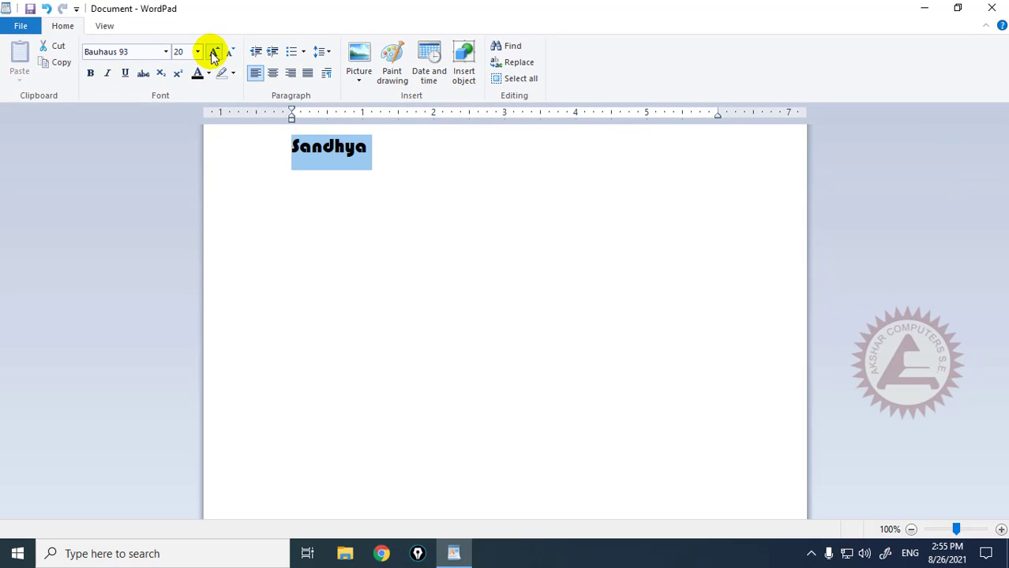
Enlarge Sandhya to size 36 and switch its font to Arial Black.
left_click(213, 52)
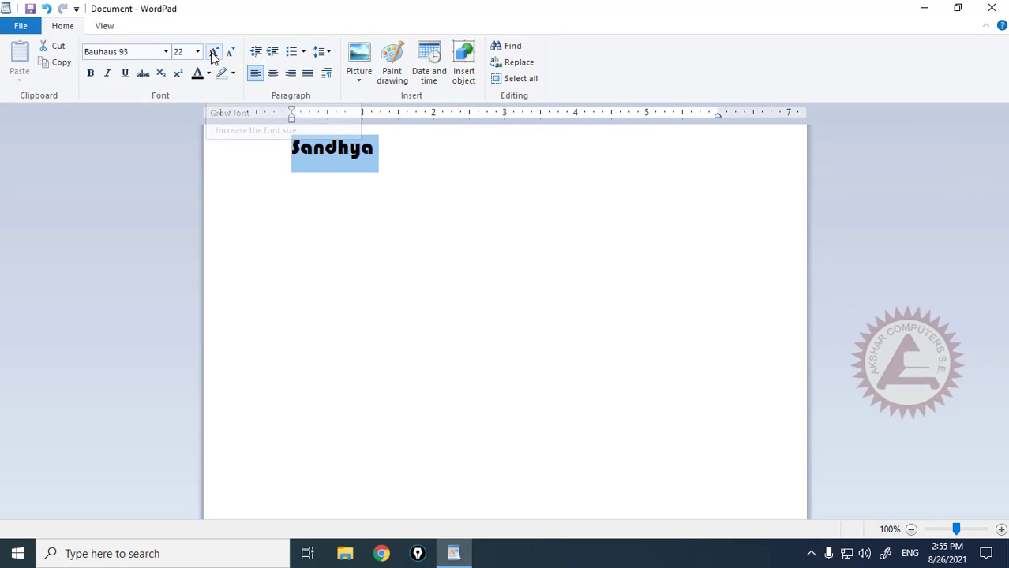
left_click(213, 52)
left_click(213, 52)
left_click(213, 52)
left_click(213, 52)
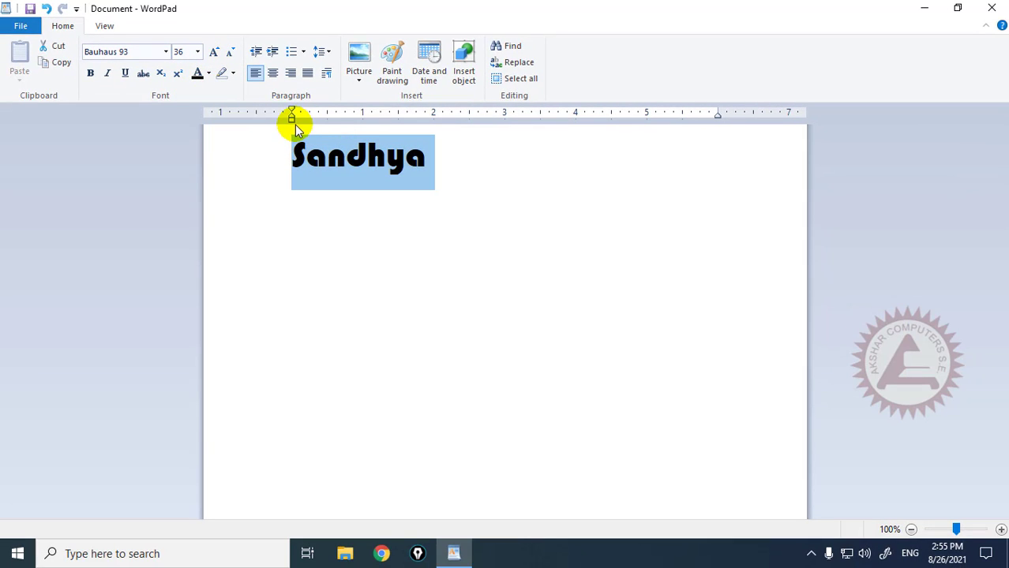
left_click(134, 51)
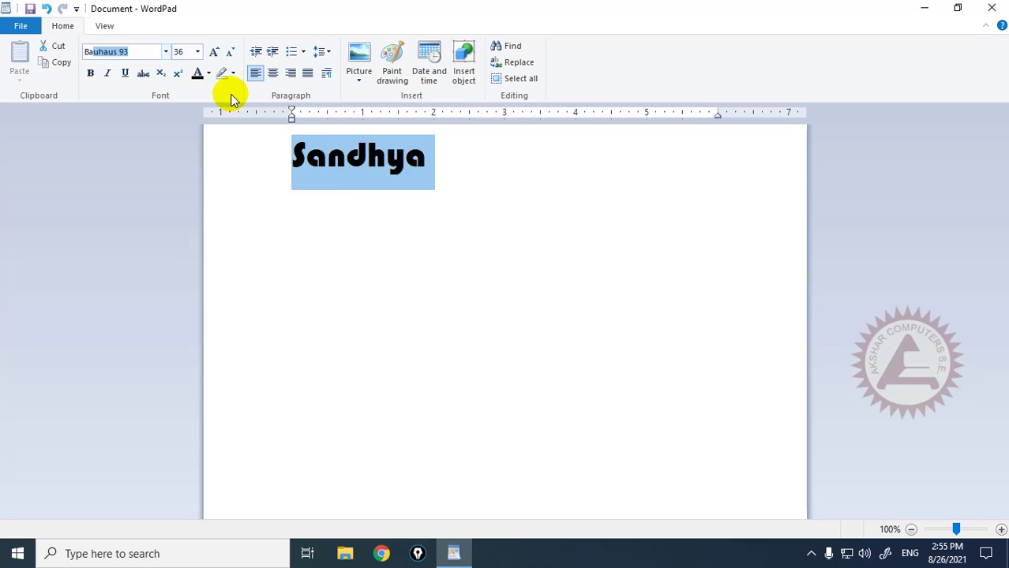
left_click(167, 54)
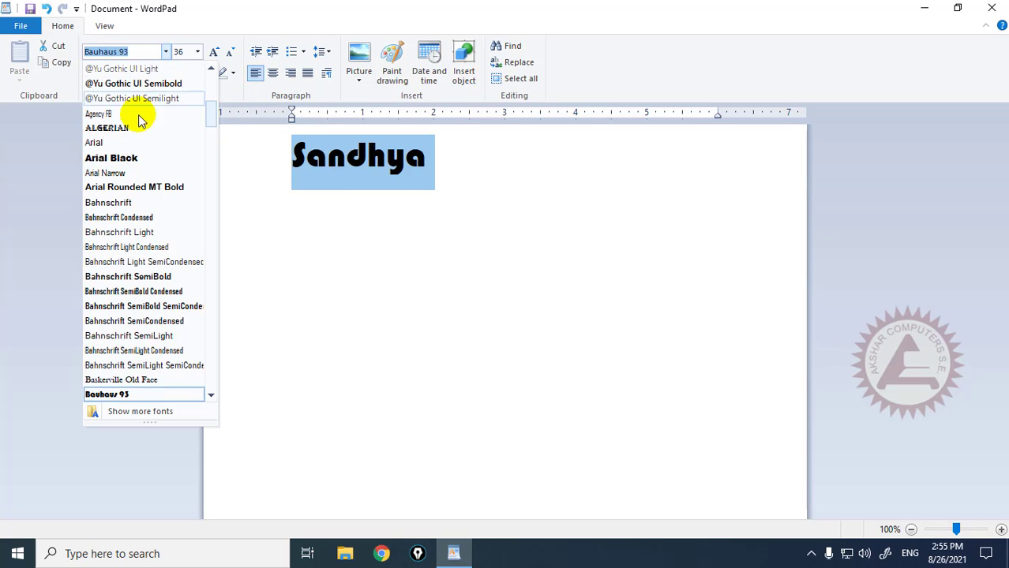
left_click(129, 159)
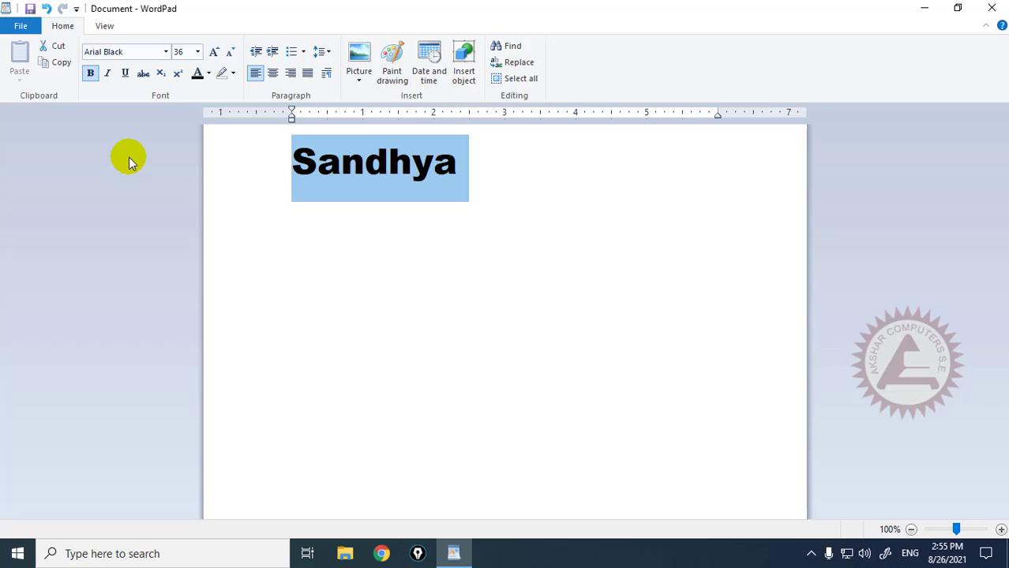
Step the Arial Black Sandhya down and back up until it reads 28 points.
left_click(229, 55)
left_click(229, 55)
left_click(229, 55)
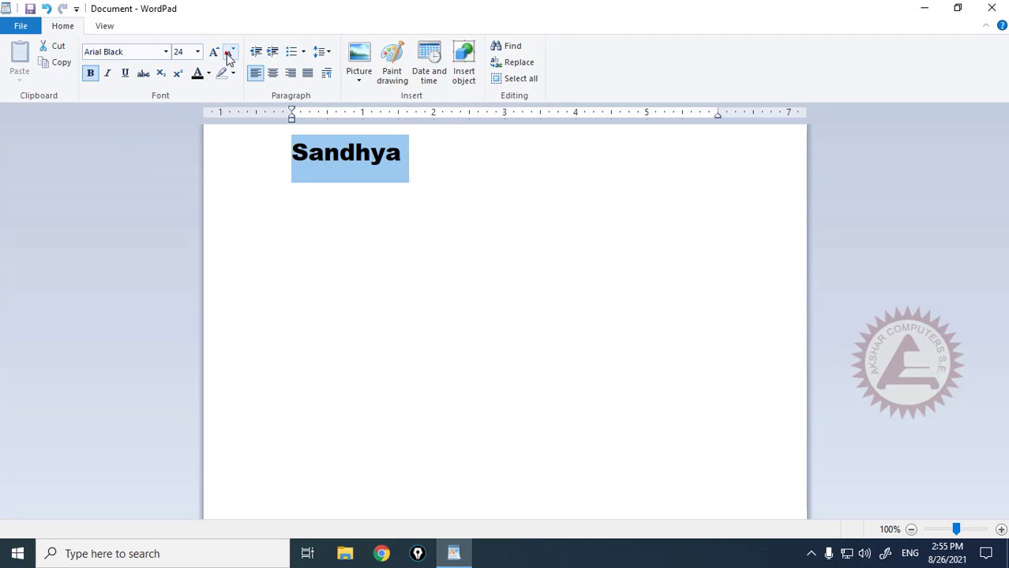
left_click(229, 55)
left_click(216, 52)
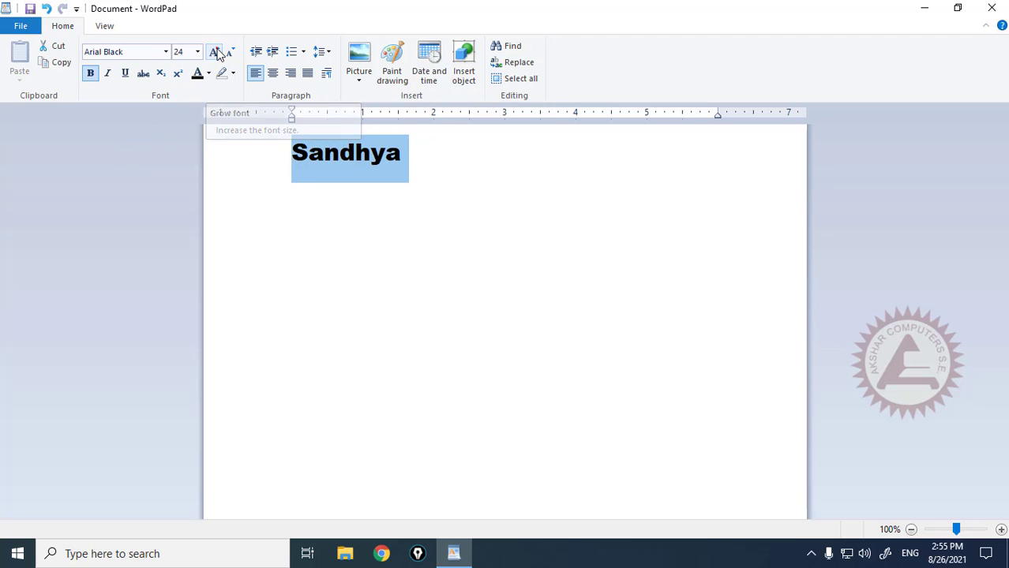
left_click(216, 52)
left_click(230, 53)
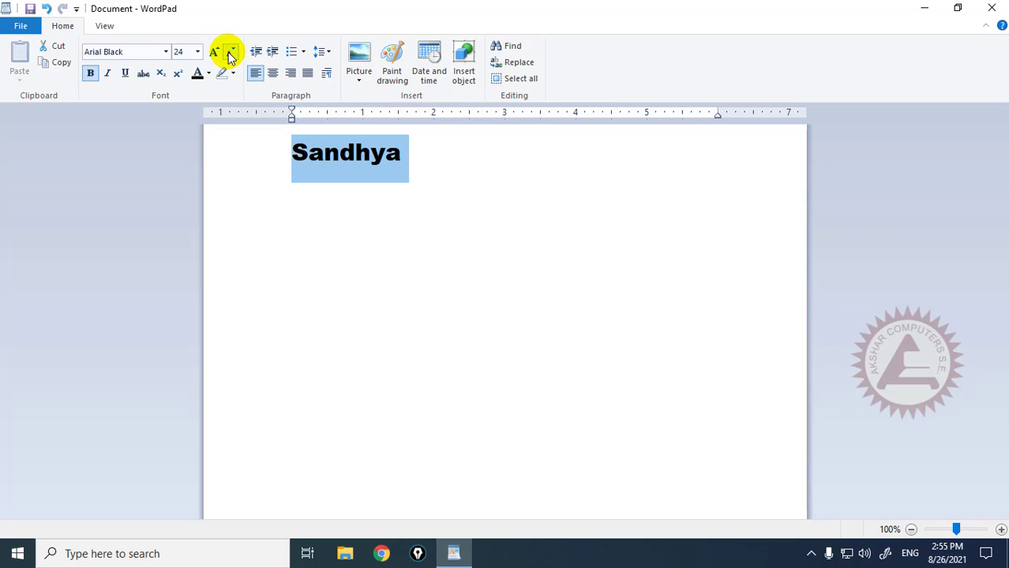
left_click(230, 53)
left_click(229, 53)
left_click(229, 53)
left_click(216, 53)
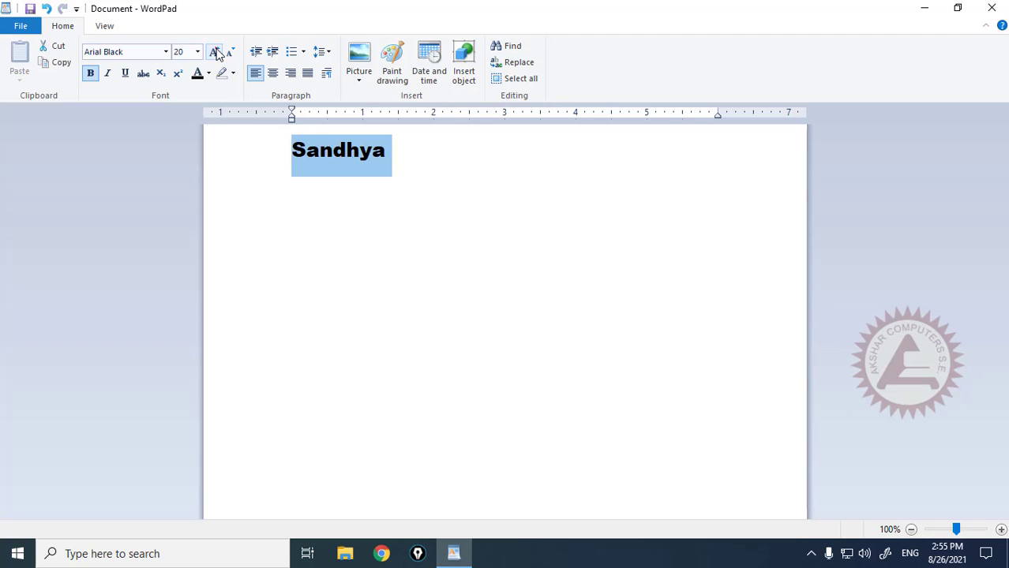
left_click(216, 52)
left_click(216, 52)
left_click(216, 52)
left_click(216, 52)
left_click(293, 146)
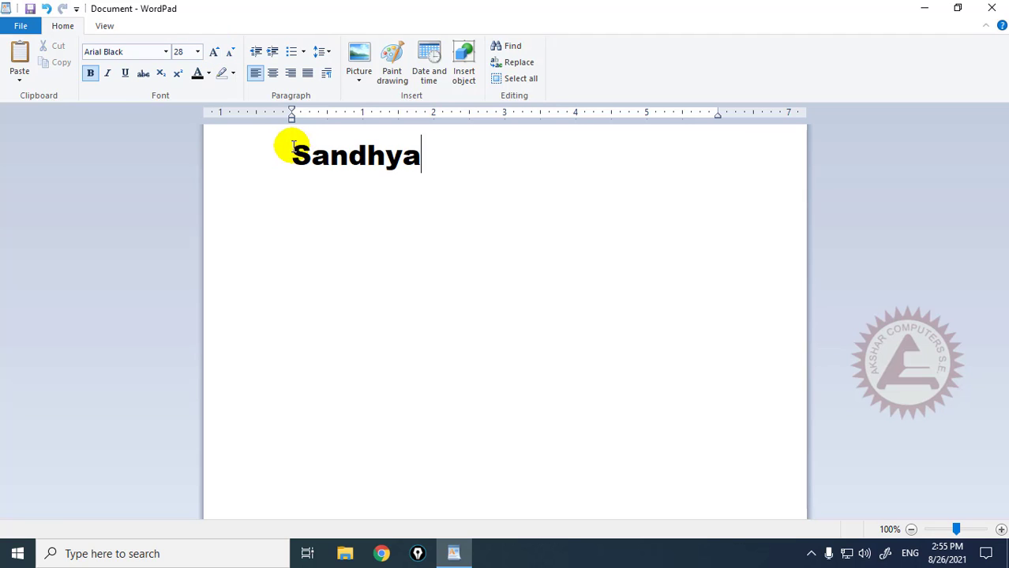
Copy Sandhya and paste it onto a new second line.
left_click_drag(294, 147, 433, 149)
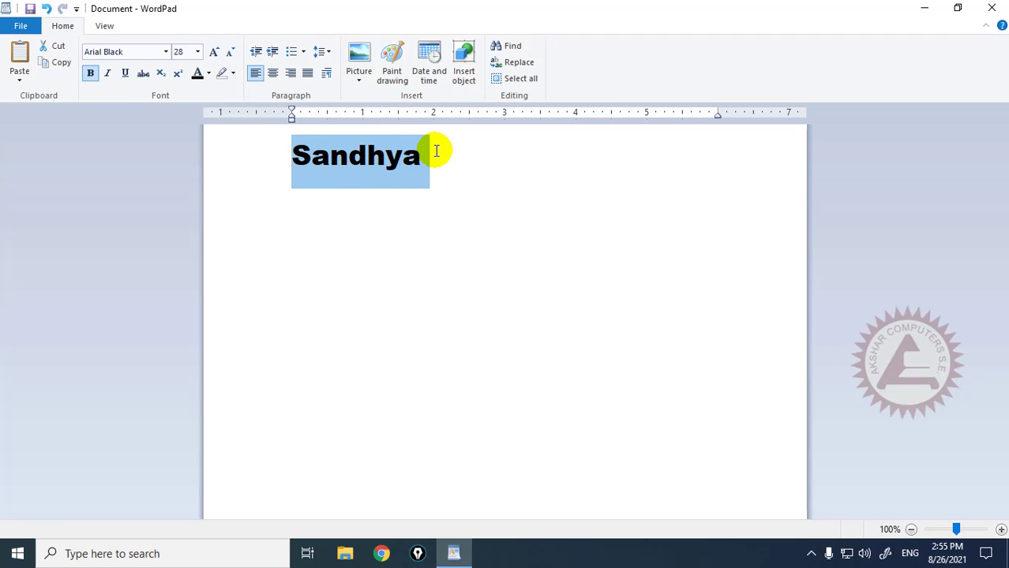
left_click(57, 62)
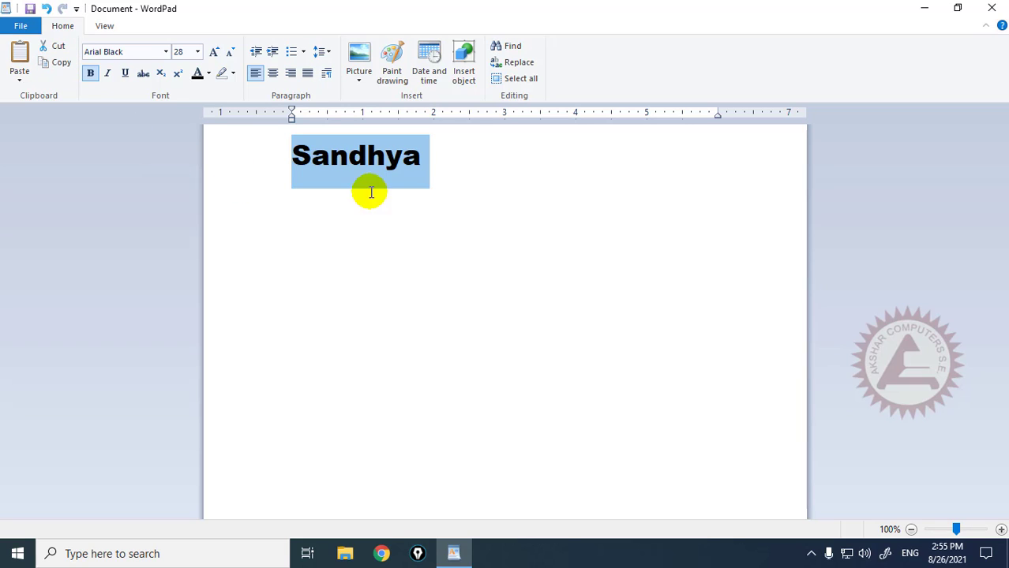
left_click(436, 156)
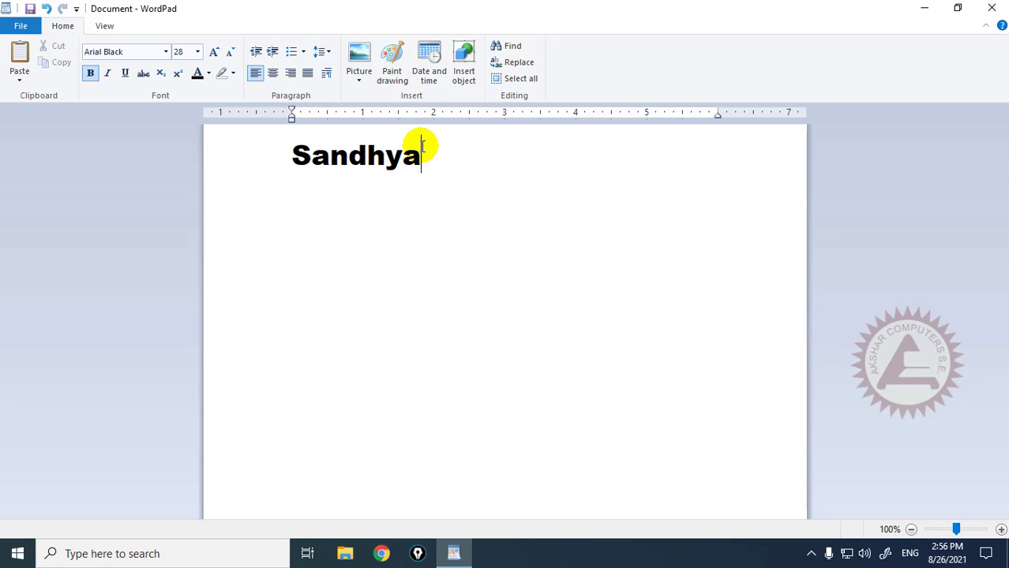
key("Return")
left_click(20, 60)
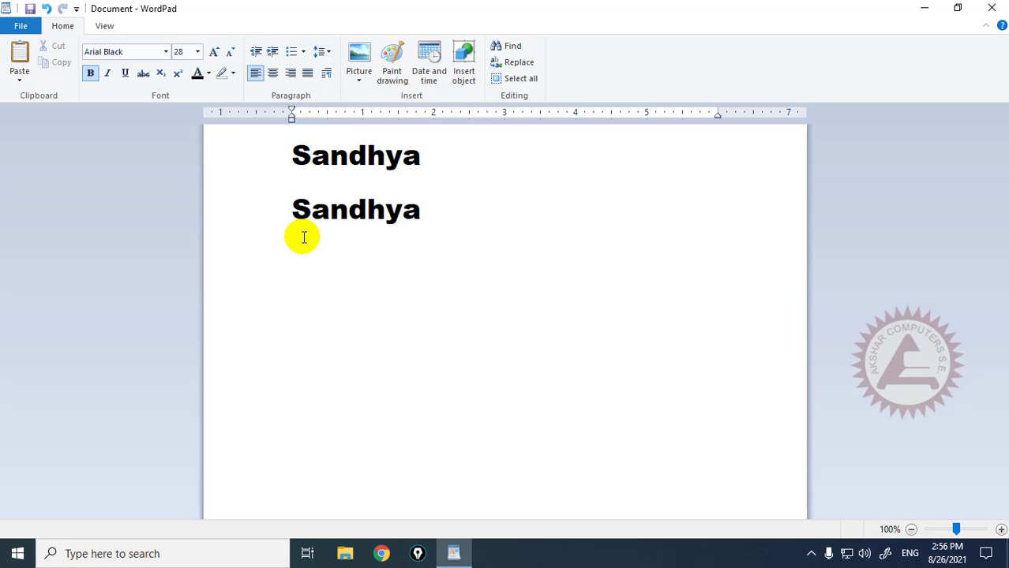
Paste third and fourth Sandhya lines below the first two.
left_click_drag(293, 209, 438, 213)
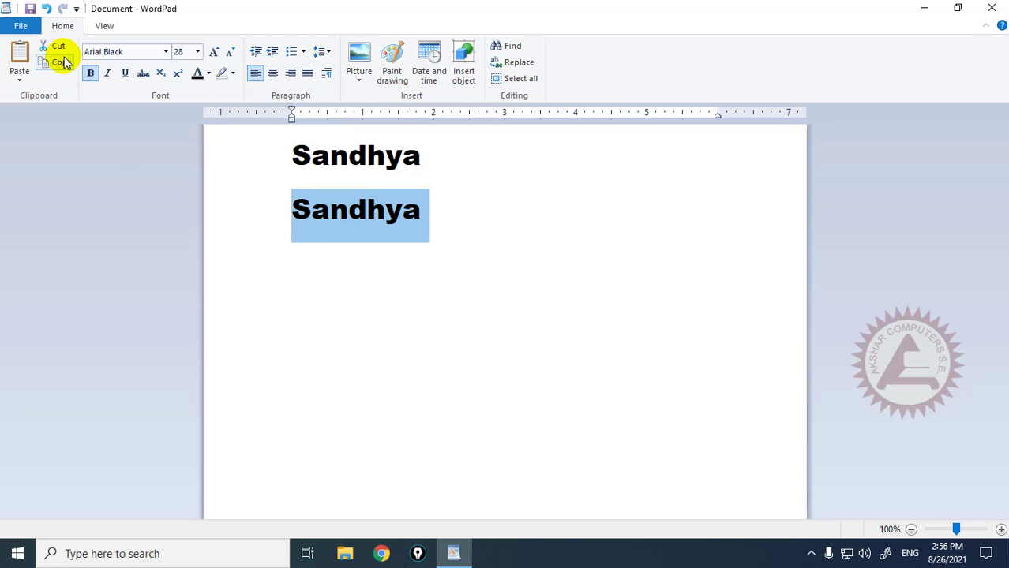
left_click(454, 216)
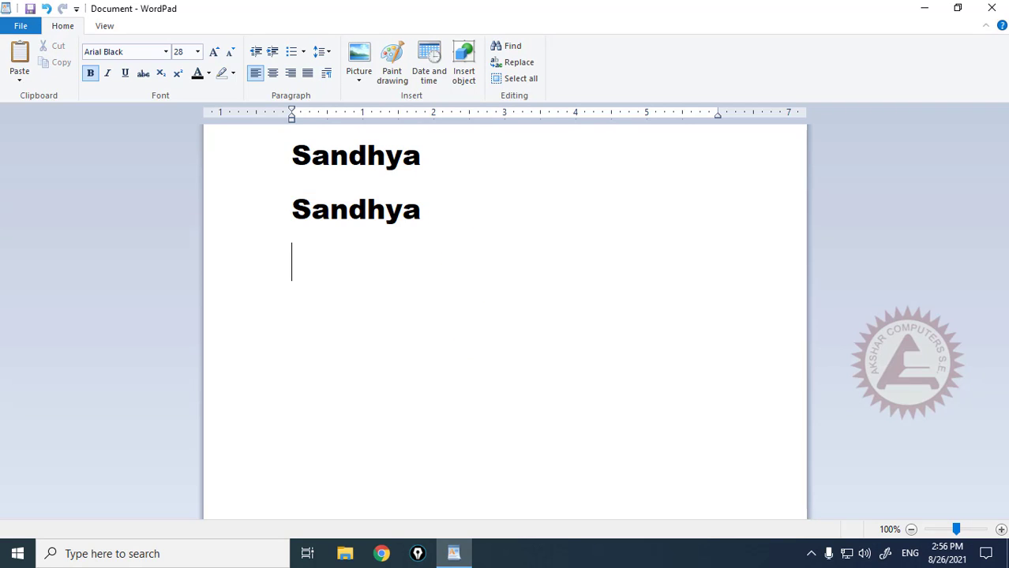
left_click(19, 58)
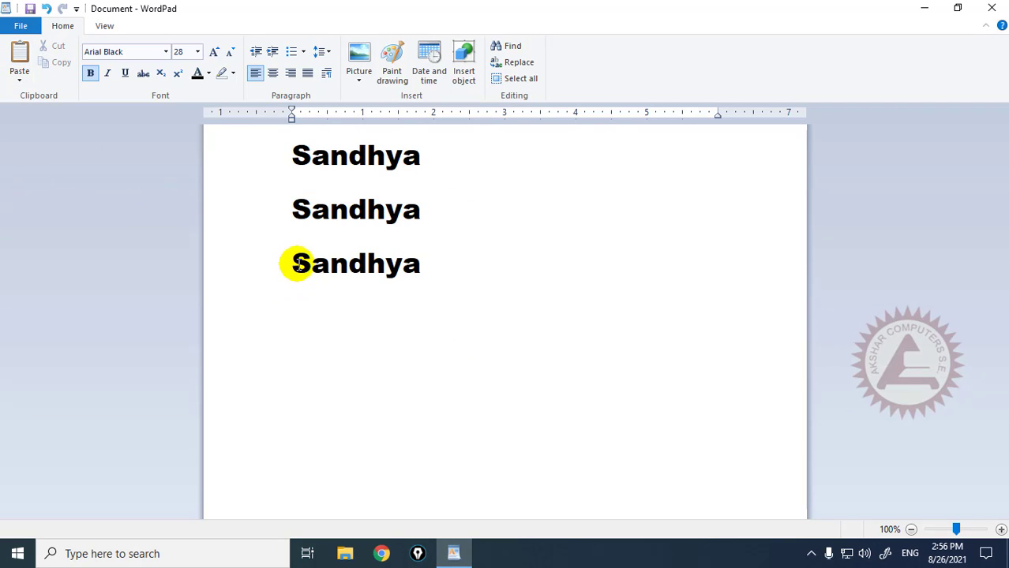
left_click_drag(293, 262, 447, 275)
left_click(58, 62)
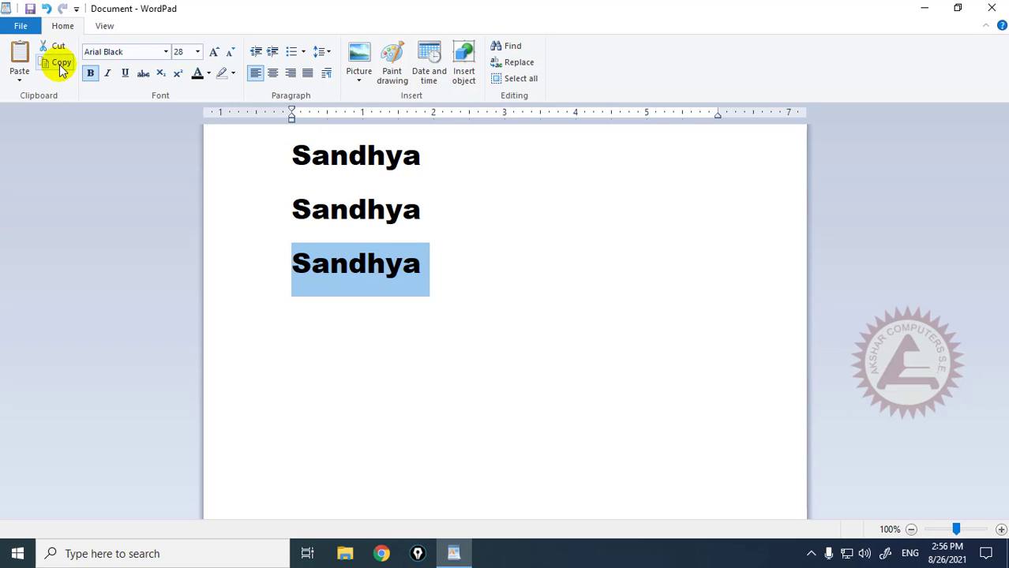
left_click(450, 269)
key("Return")
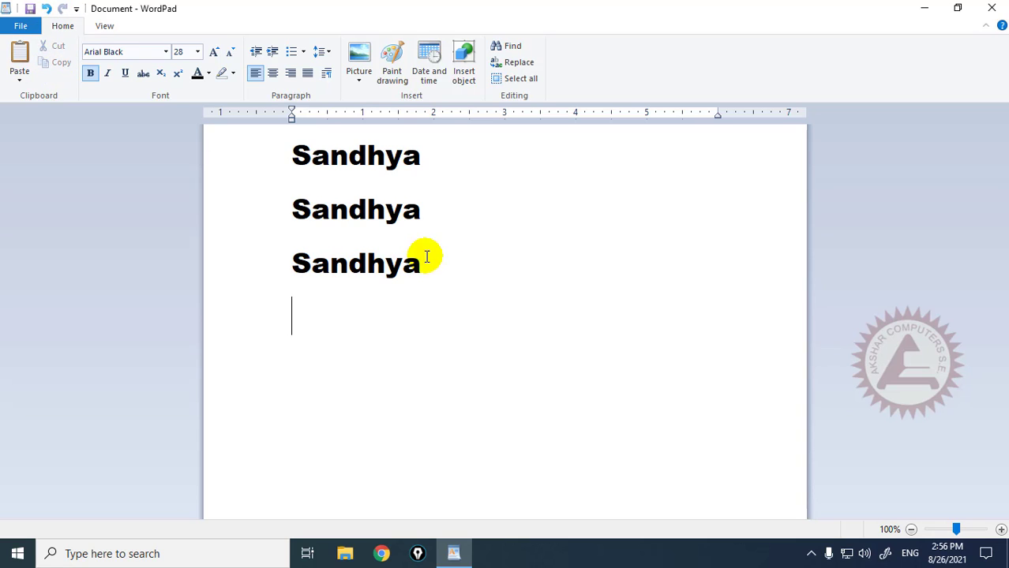
left_click(29, 68)
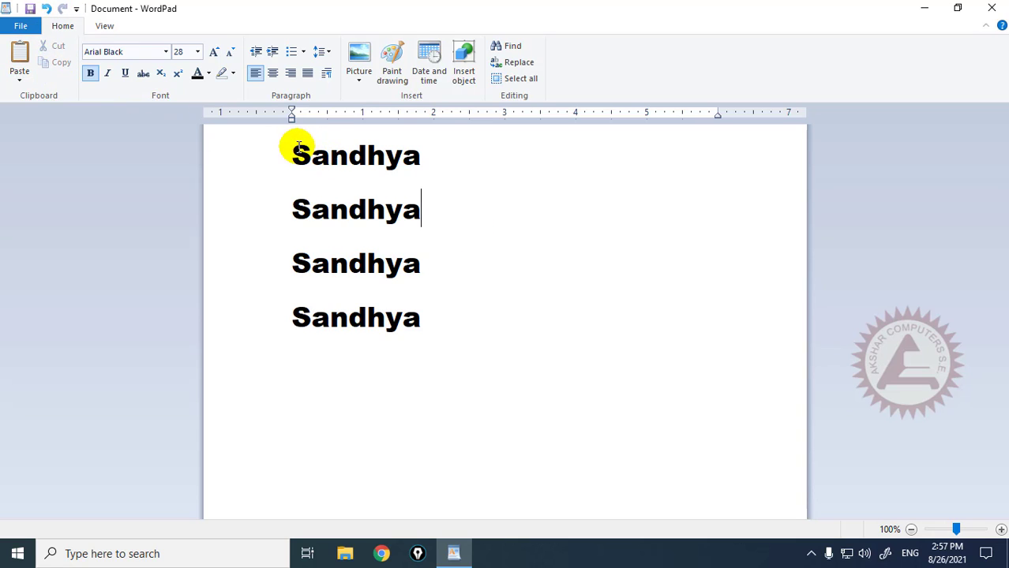
Copy all four Sandhya lines, paste them below, then select the first line.
left_click_drag(295, 145, 431, 312)
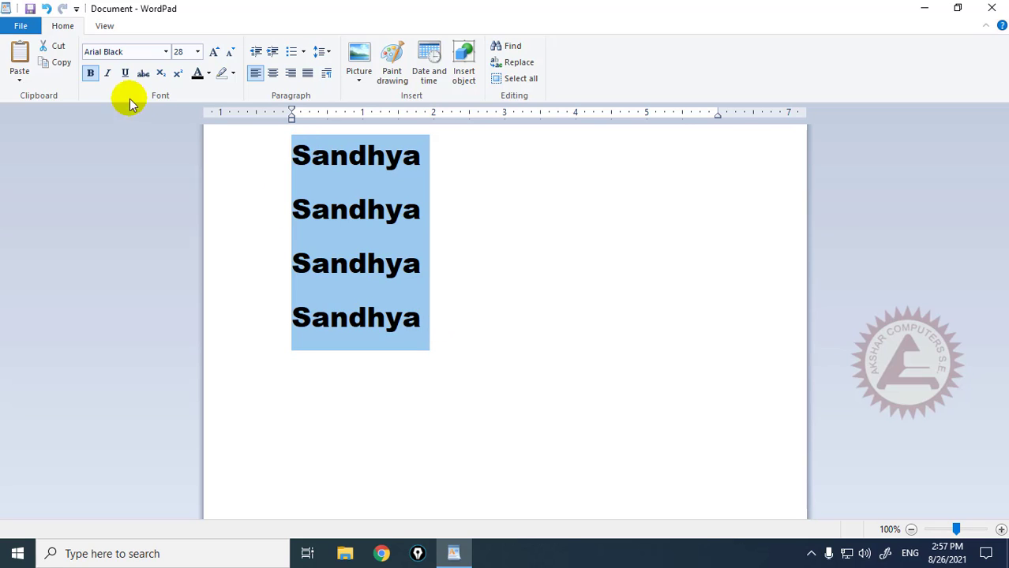
left_click(56, 61)
left_click(461, 325)
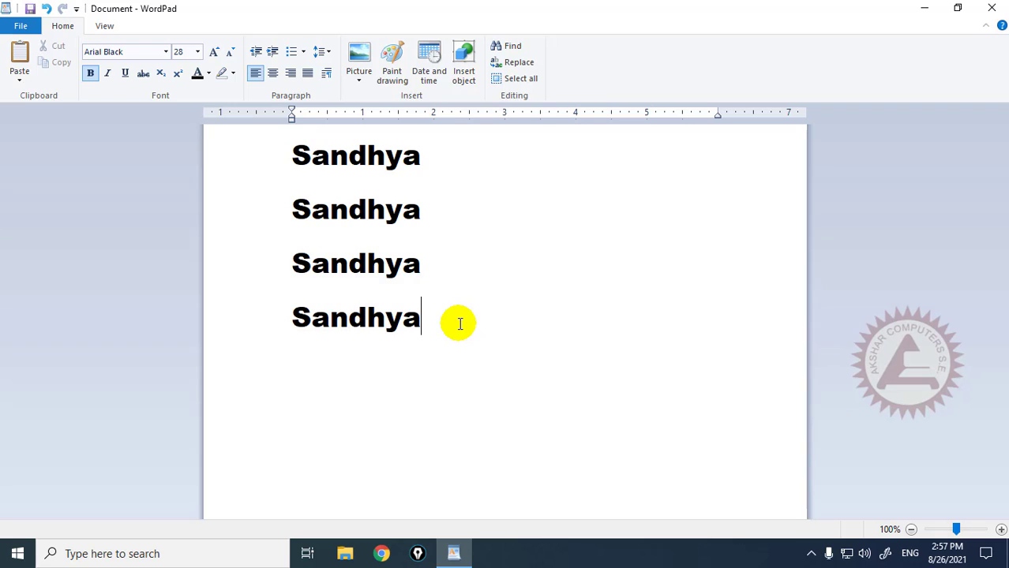
key("Return")
left_click(19, 53)
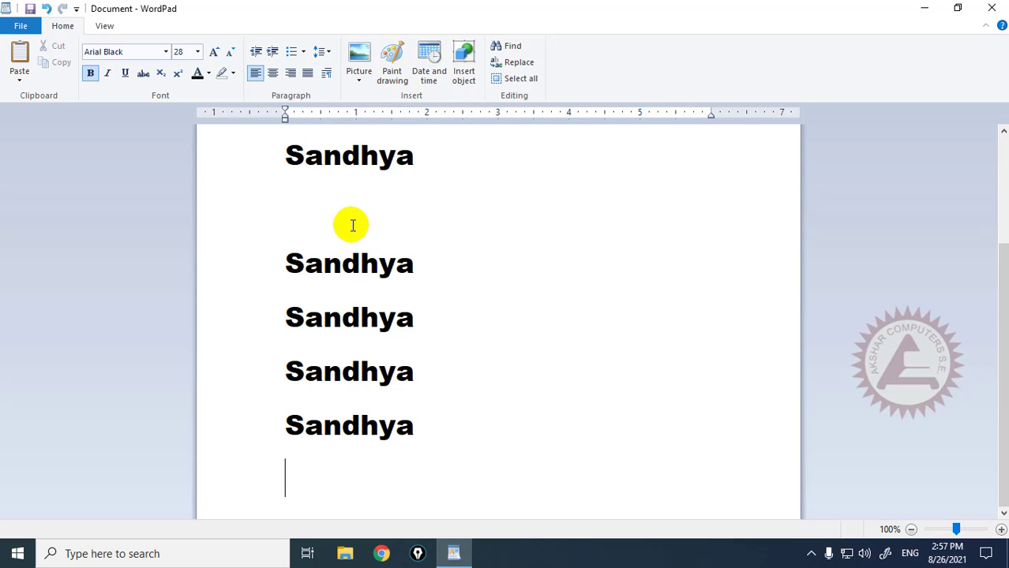
scroll(286, 261, "up", 1)
left_click(446, 175)
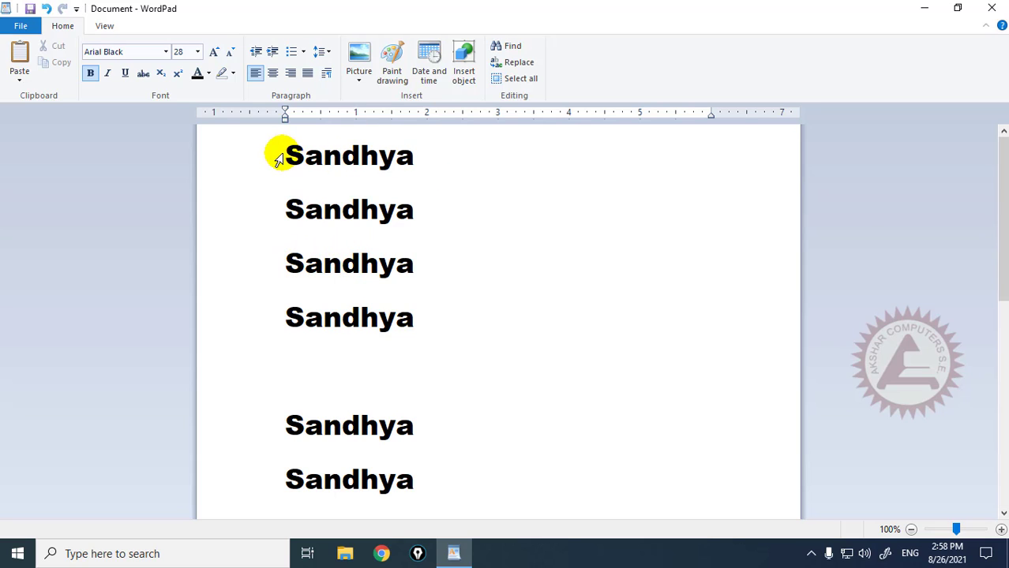
left_click_drag(283, 156, 421, 166)
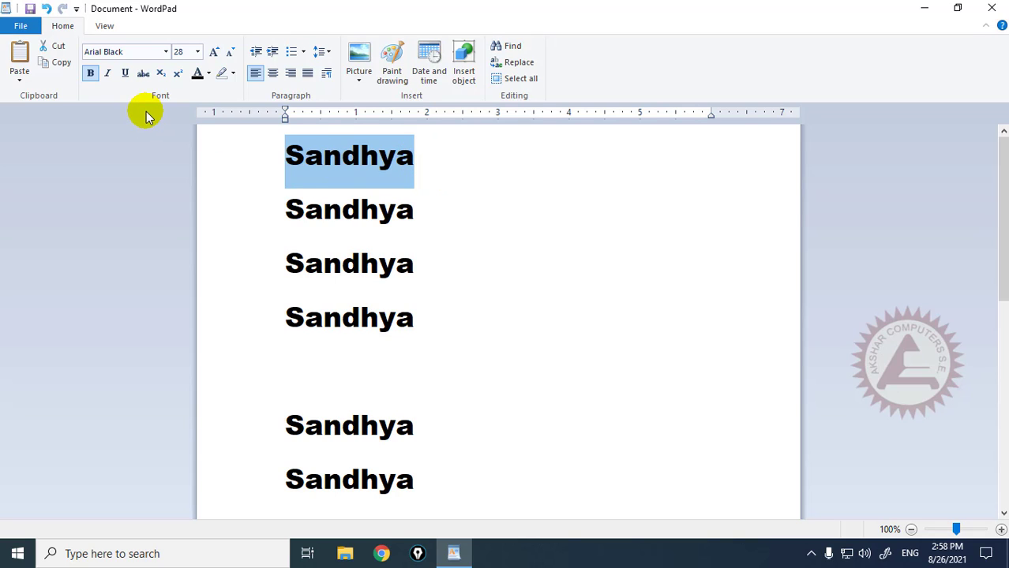
Colour the first Sandhya line purple and the second one red.
left_click(209, 73)
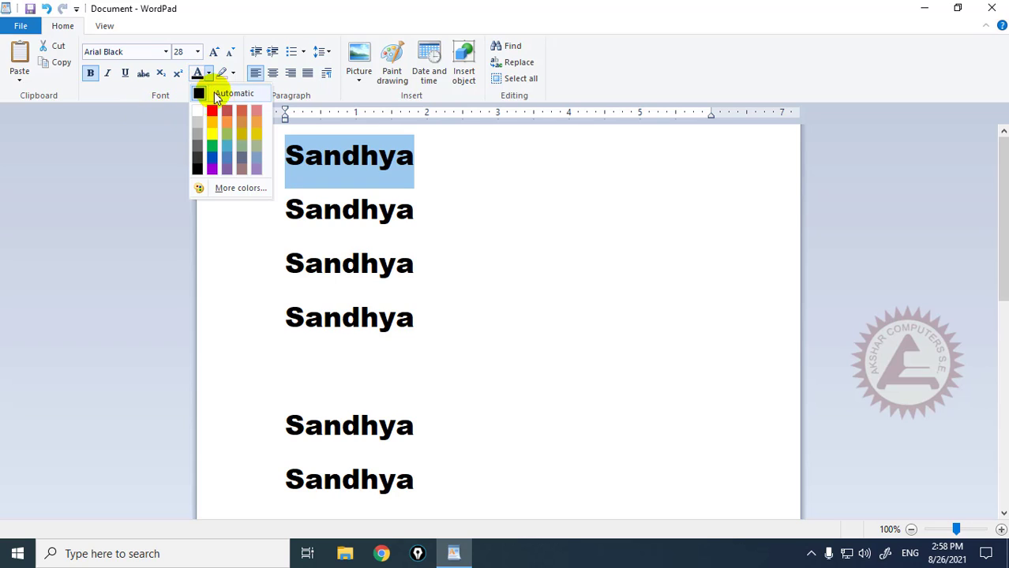
left_click(211, 158)
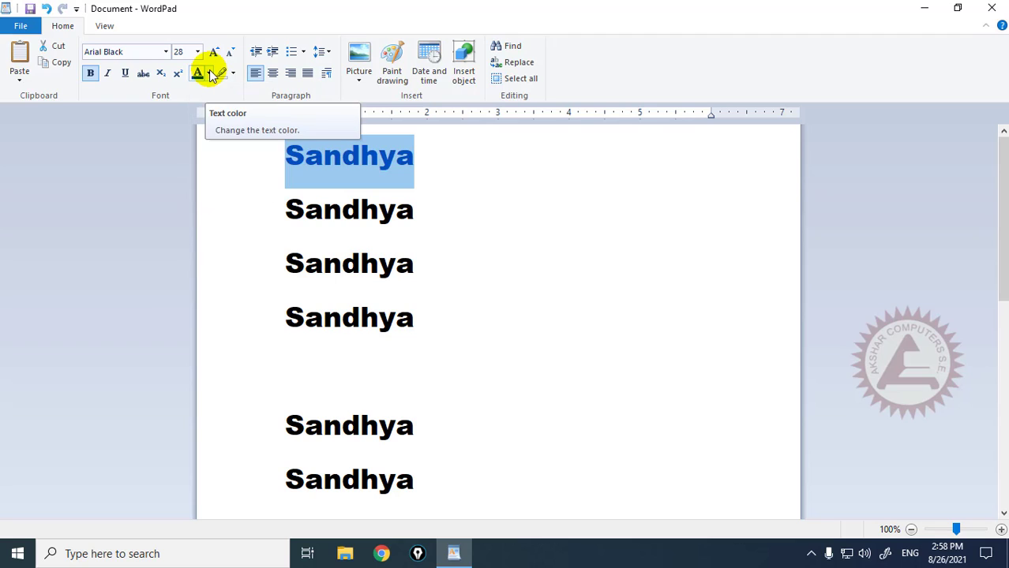
left_click(208, 73)
left_click(211, 168)
left_click_drag(287, 206, 414, 210)
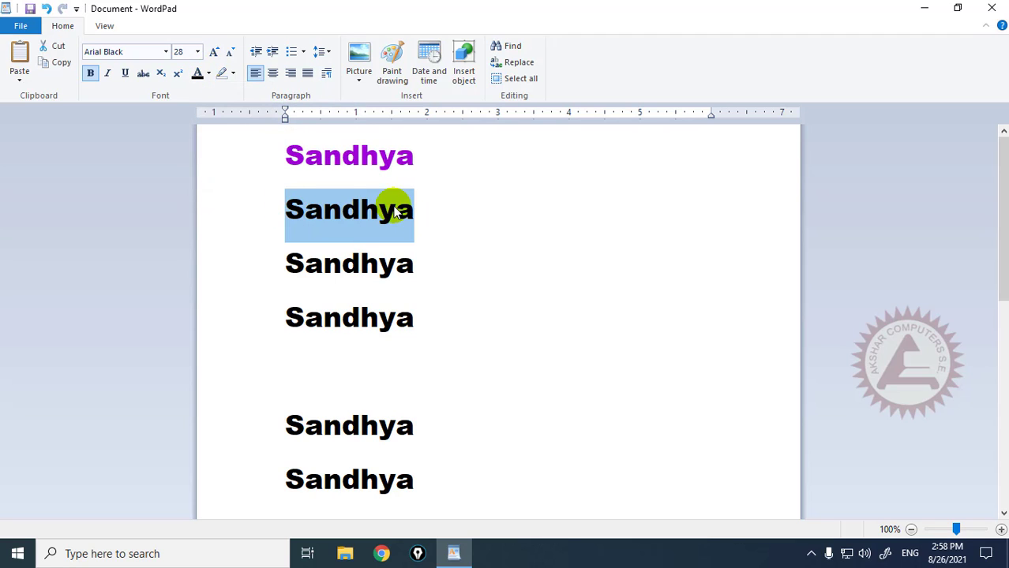
left_click(209, 73)
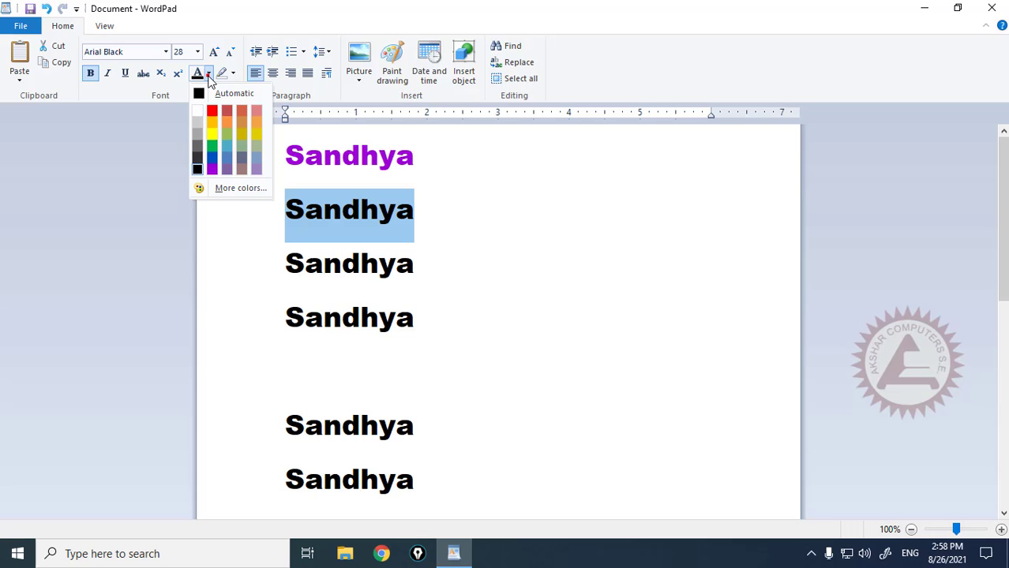
left_click(212, 111)
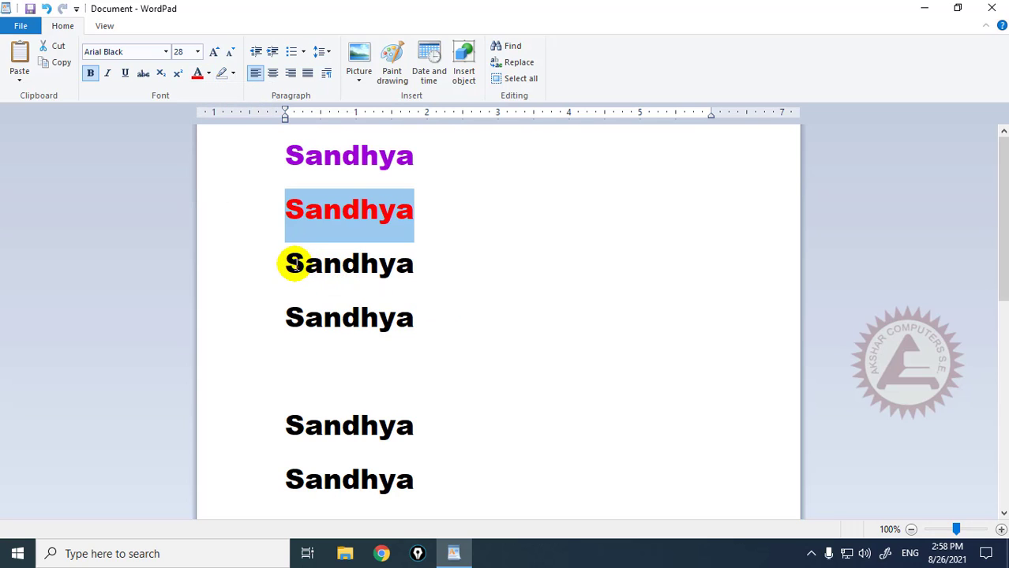
Colour the third Sandhya line light pink and the fourth line blue.
left_click_drag(288, 263, 420, 268)
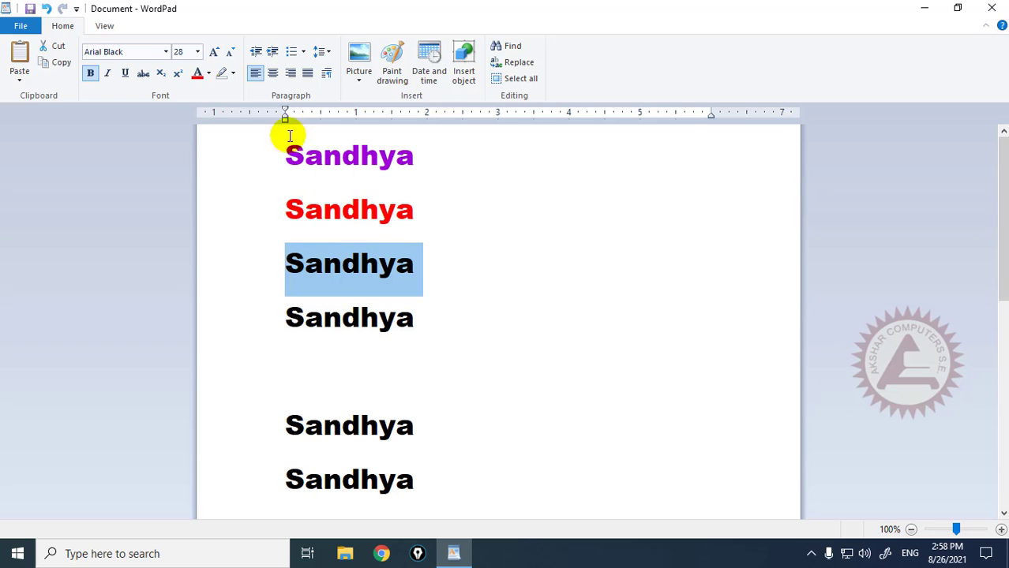
left_click(209, 75)
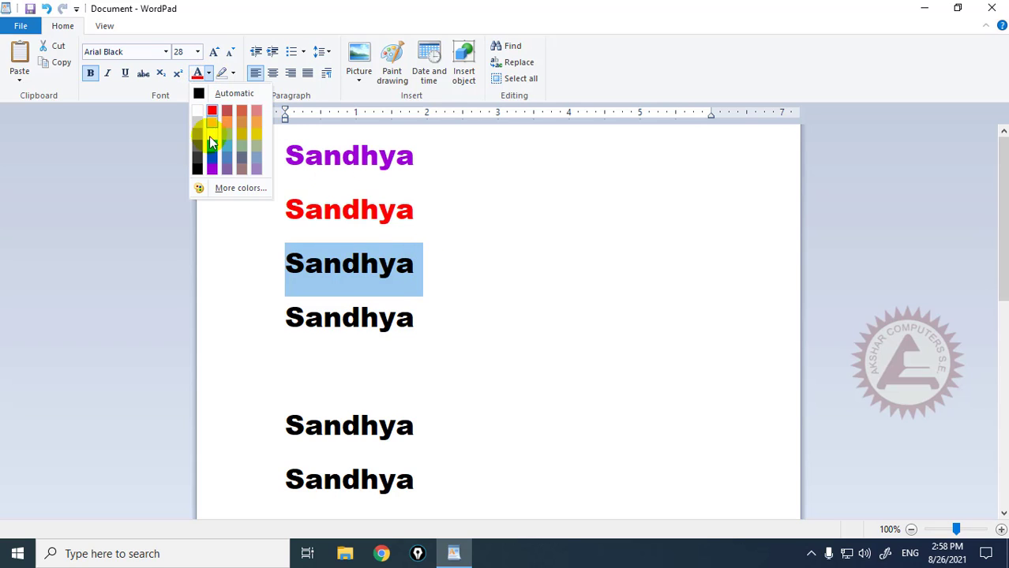
left_click(255, 110)
left_click_drag(282, 316, 409, 318)
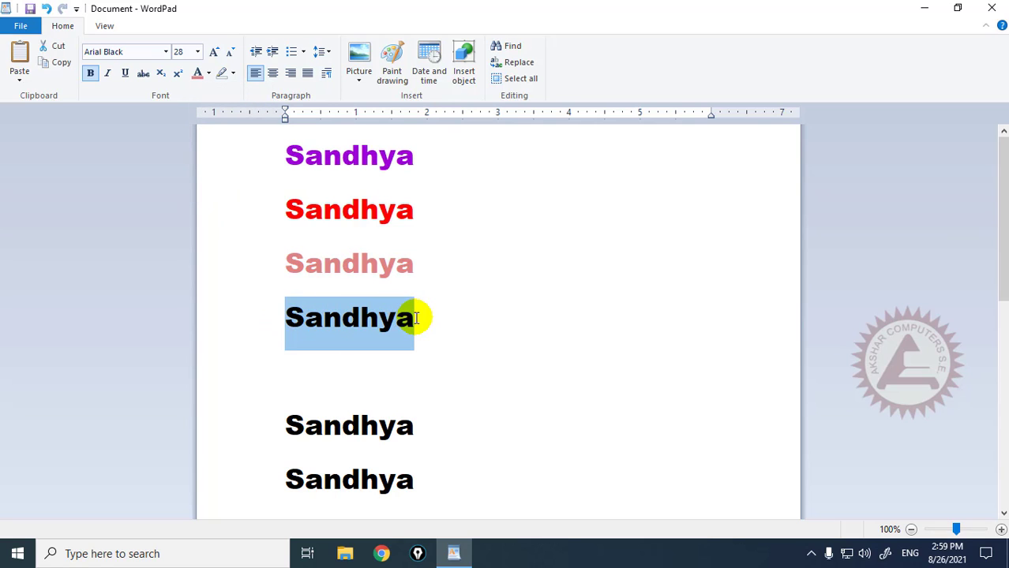
left_click(209, 77)
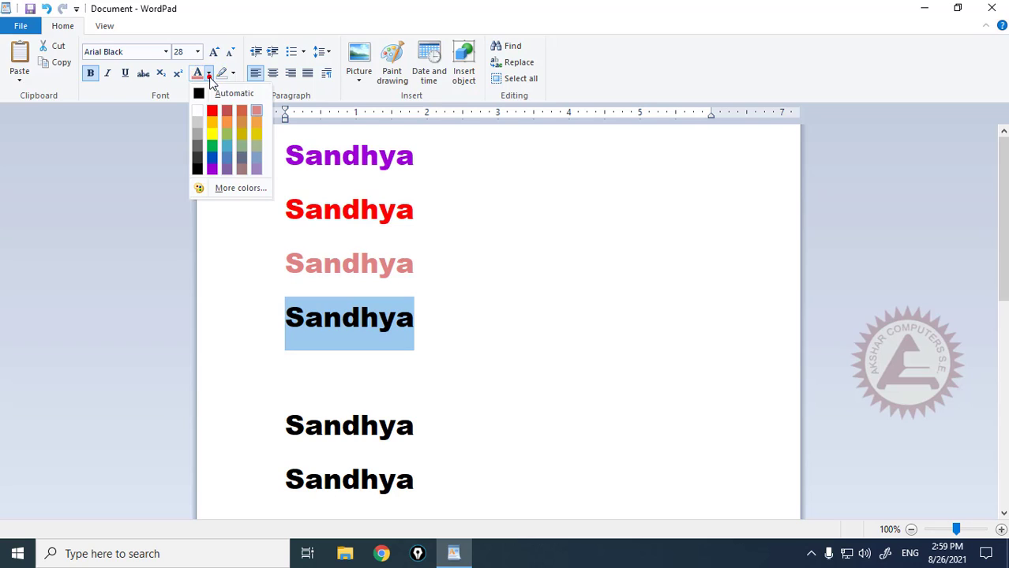
left_click(213, 157)
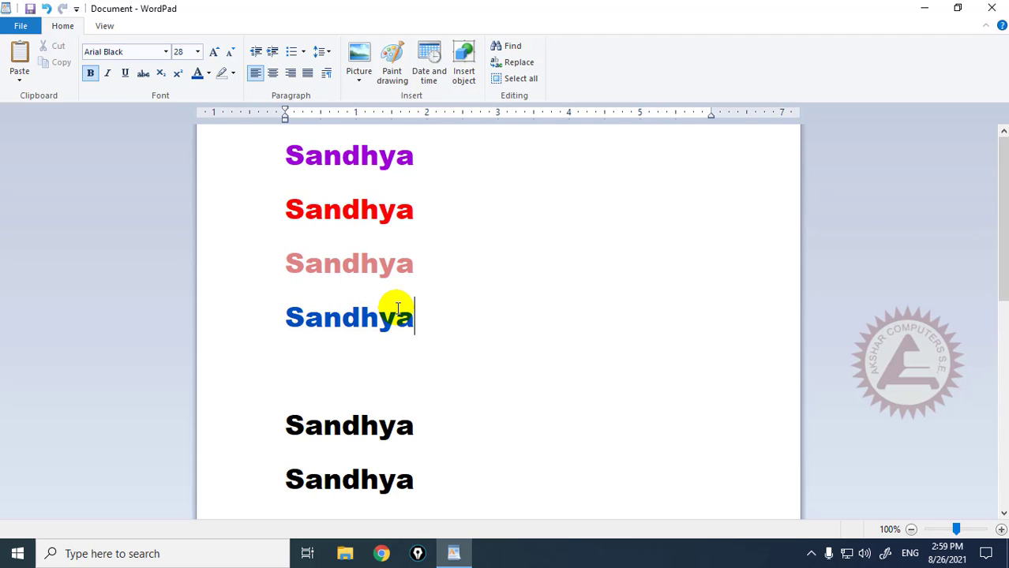
Colour the first lower Sandhya copy red, then undo that change.
scroll(321, 218, "down", 5)
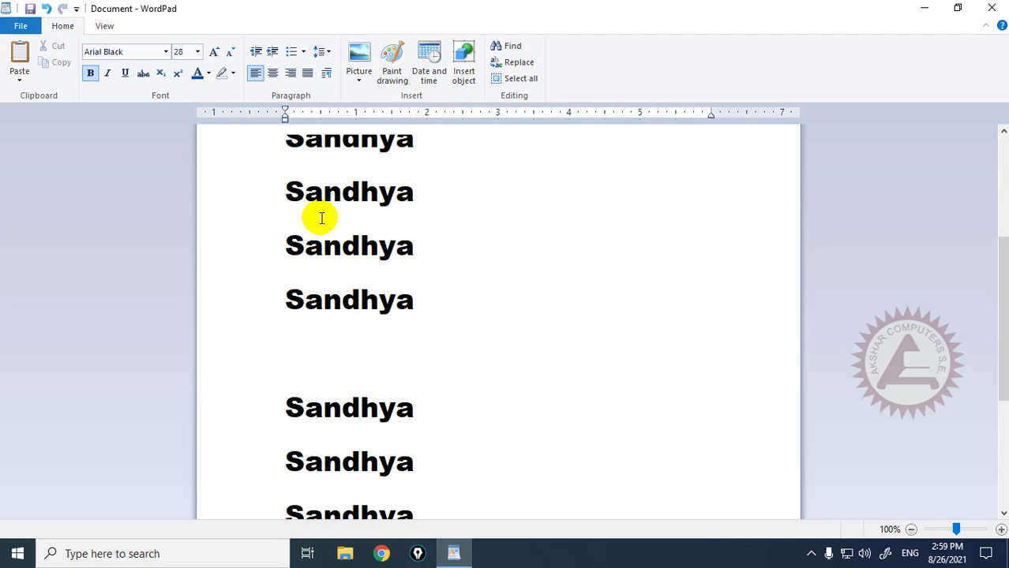
scroll(322, 218, "down", 2)
left_click_drag(293, 216, 454, 221)
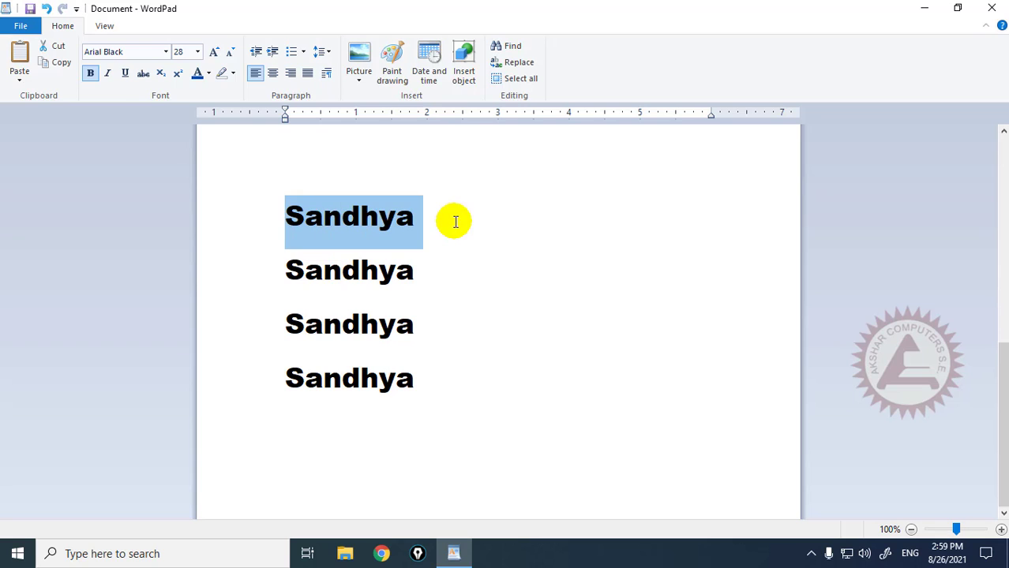
left_click(209, 73)
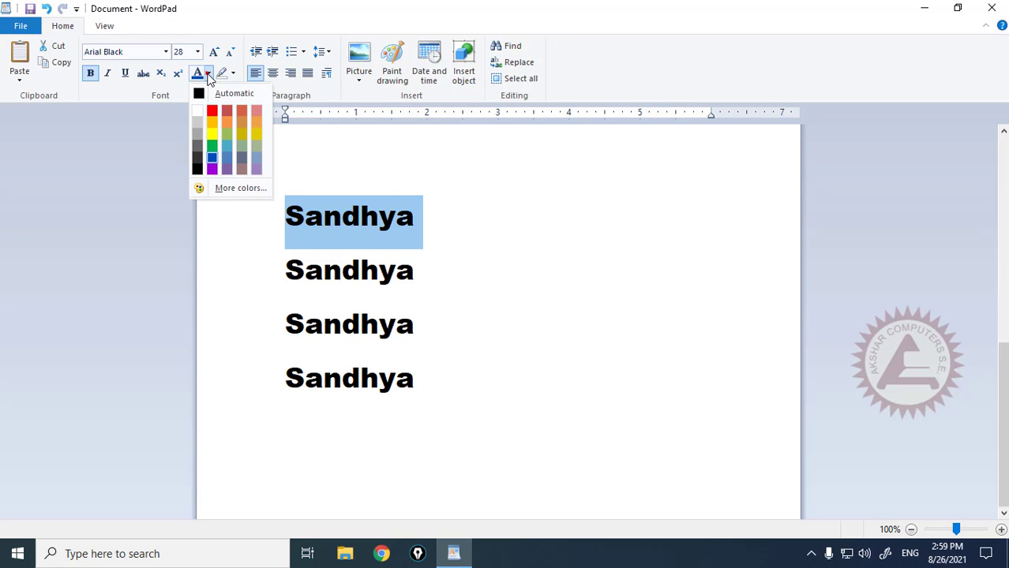
left_click(211, 110)
scroll(427, 256, "up", 2)
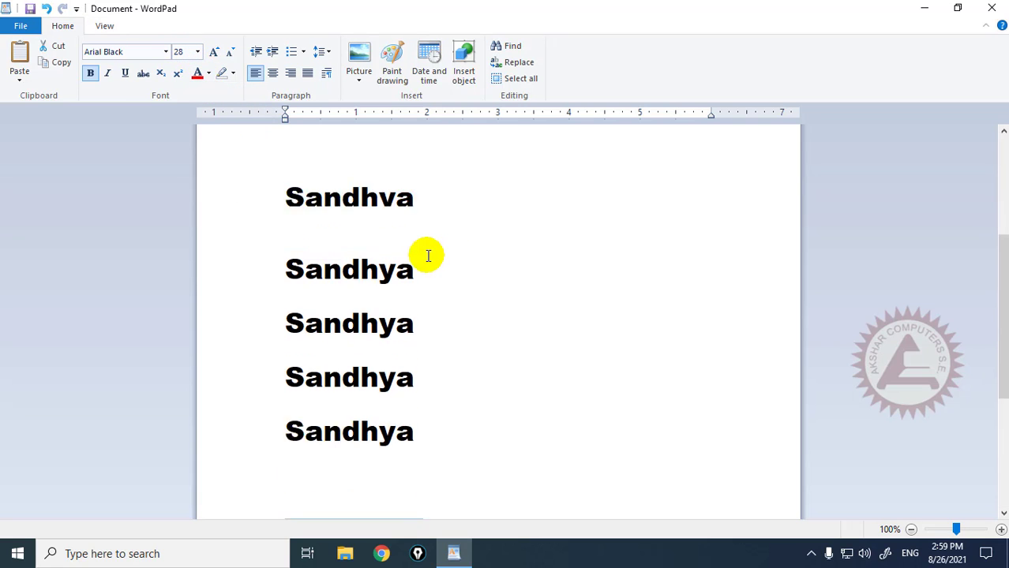
scroll(427, 256, "up", 3)
scroll(330, 164, "down", 5)
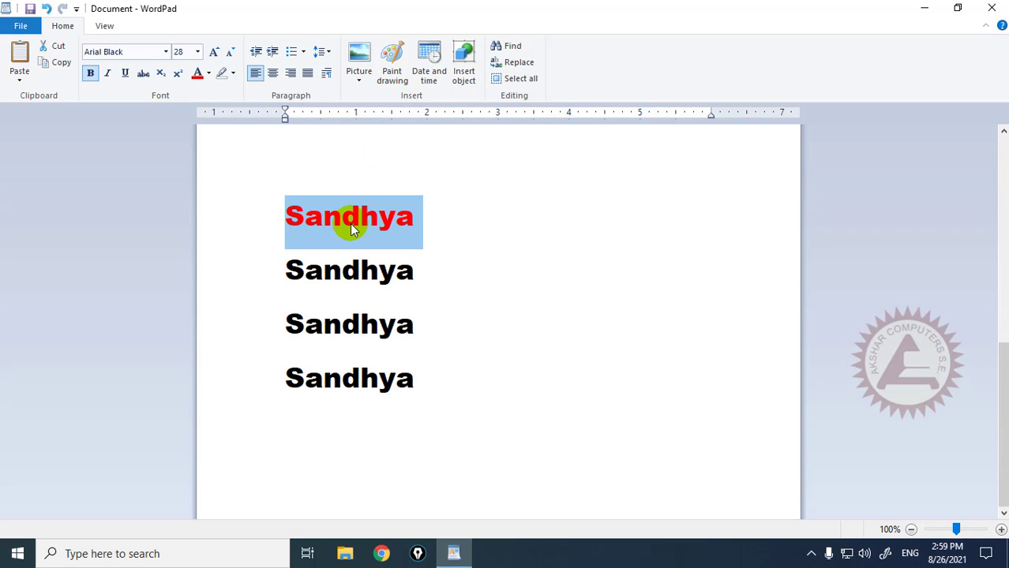
key("ctrl+z")
Cut the four coloured Sandhya lines from the top and paste them above the red line.
scroll(352, 229, "up", 1)
scroll(352, 225, "up", 3)
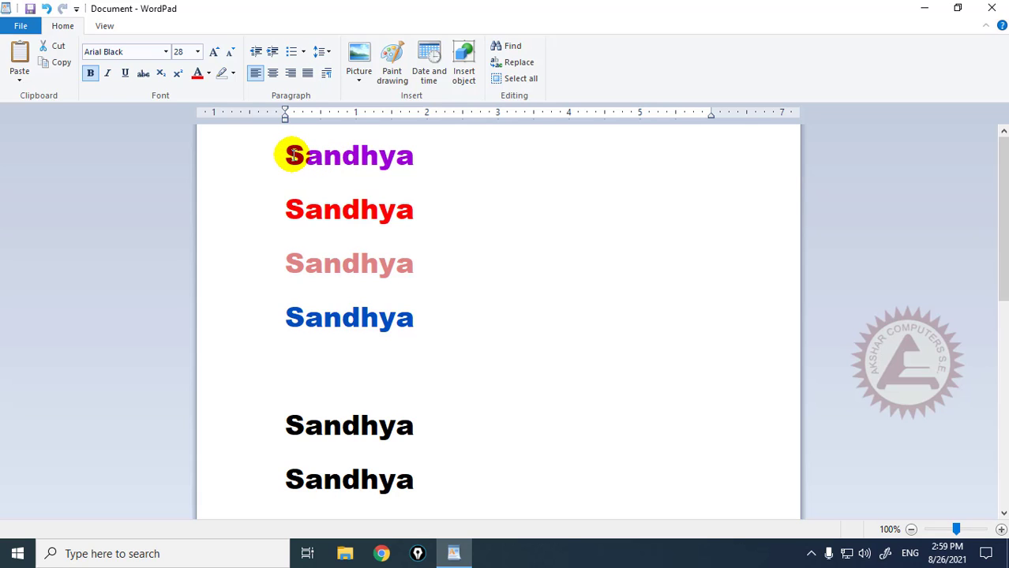
left_click_drag(290, 155, 425, 327)
key("ctrl+c")
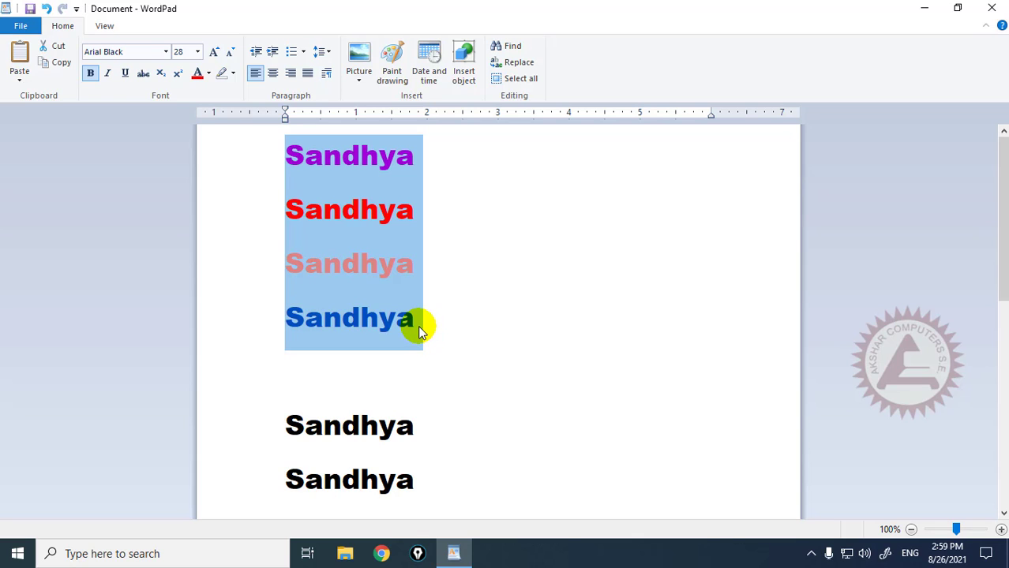
left_click(57, 49)
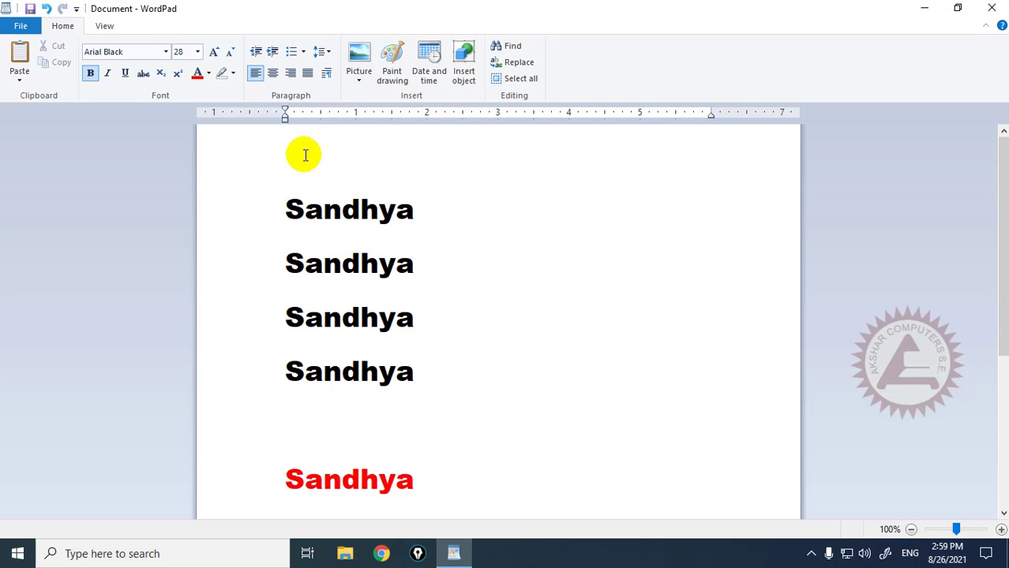
scroll(302, 151, "down", 2)
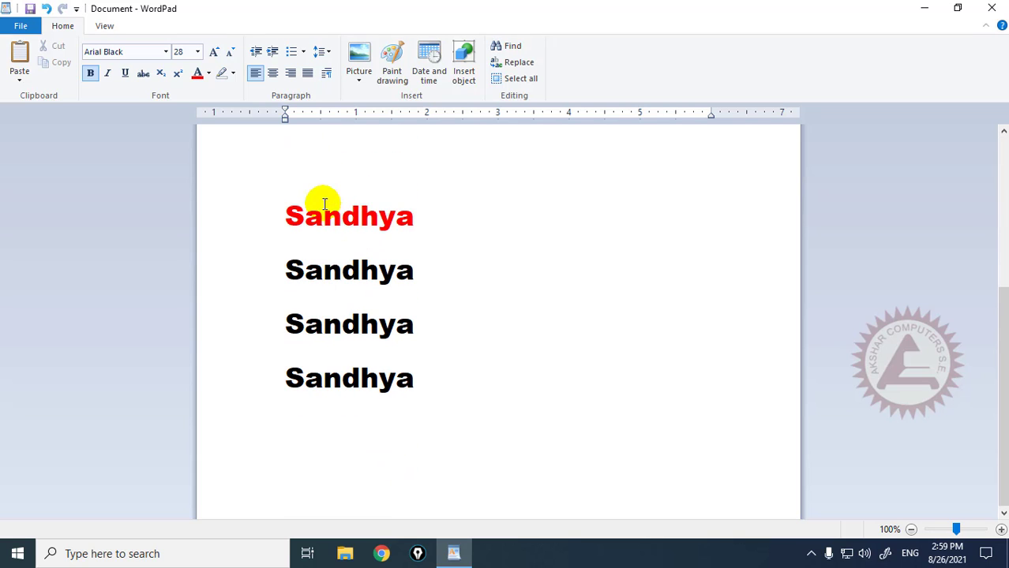
left_click(318, 173)
type("Sandhya Sandhya Sandhya Sandhya")
left_click(422, 371)
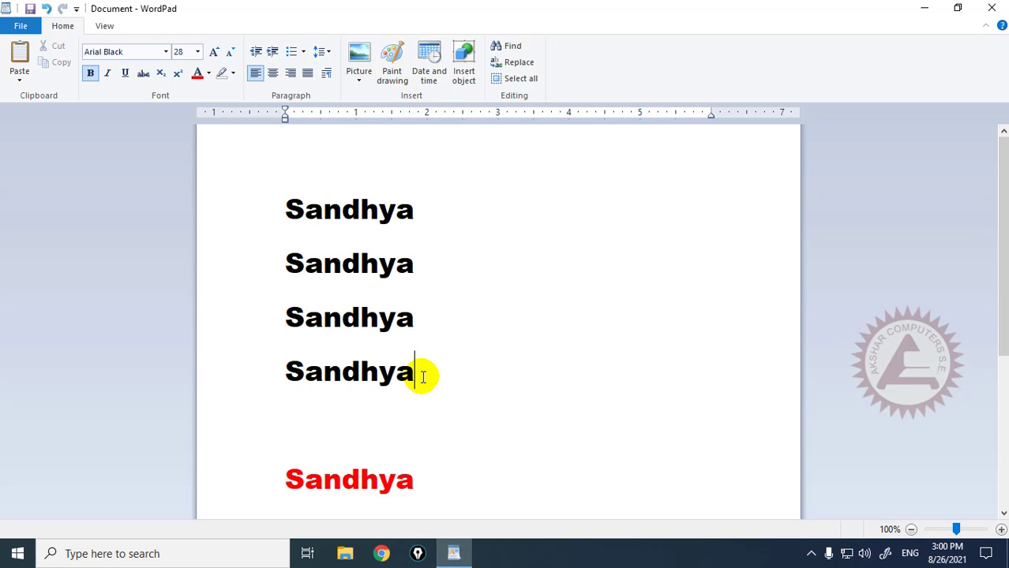
Undo the misplaced paste and paste the coloured lines below the black Sandhya lines.
key("ctrl+z")
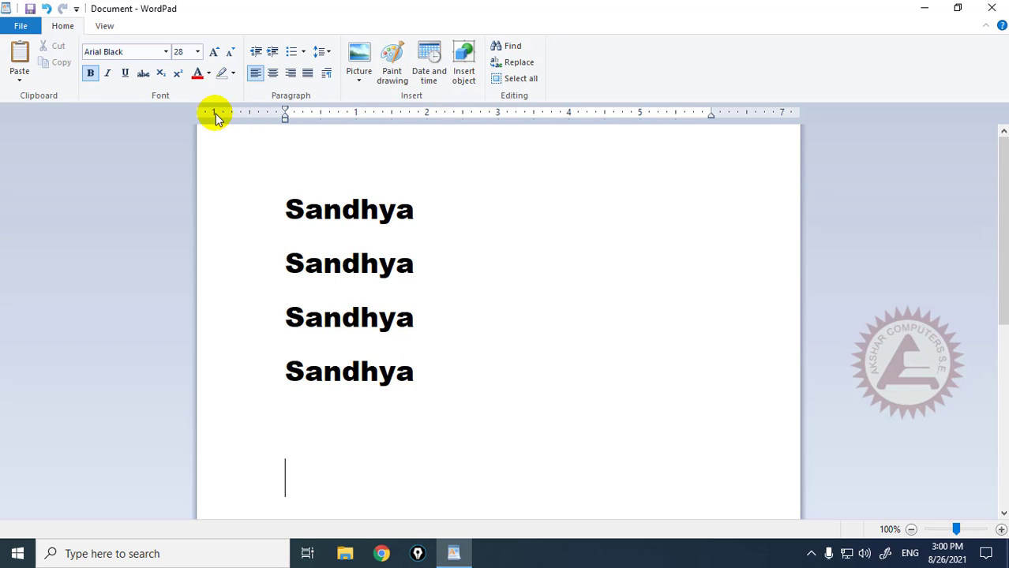
left_click(17, 57)
key("ctrl+z")
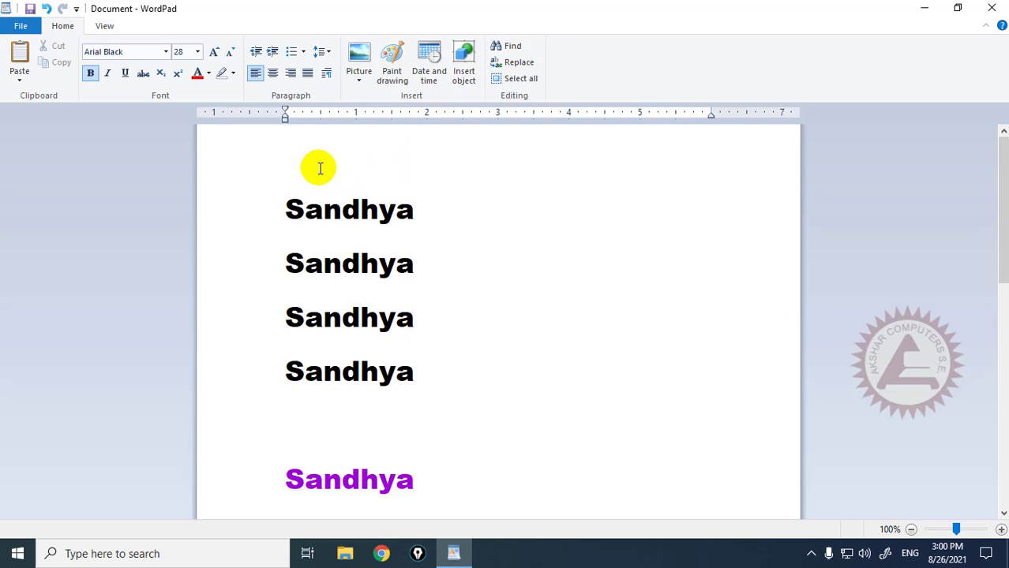
key("ctrl+v")
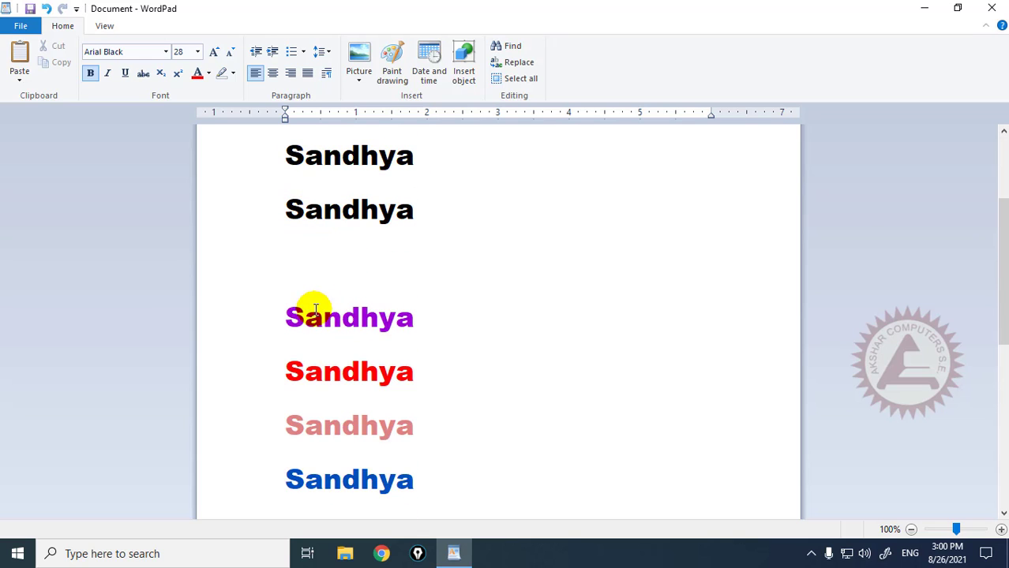
scroll(338, 295, "up", 3)
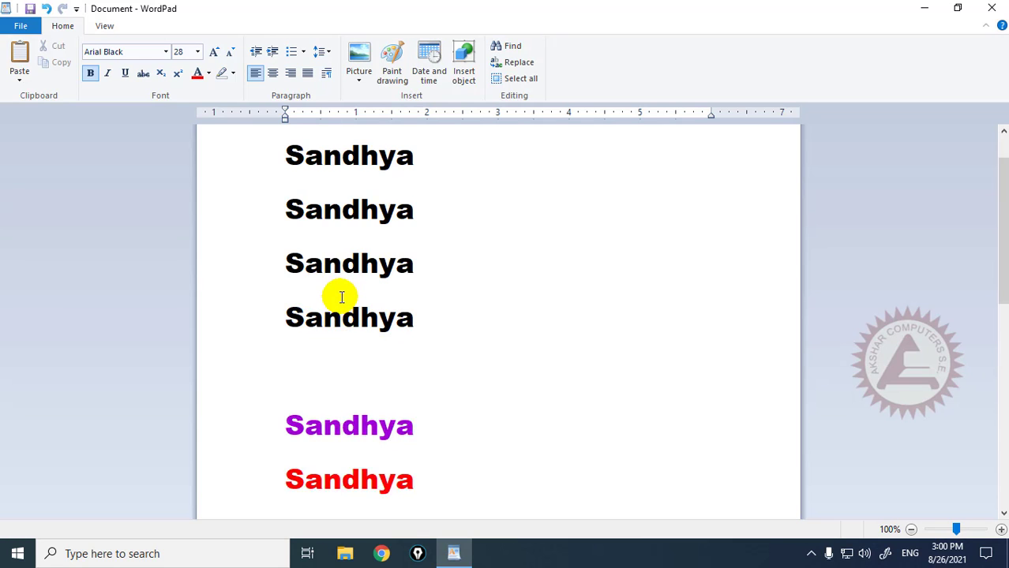
scroll(333, 417, "down", 3)
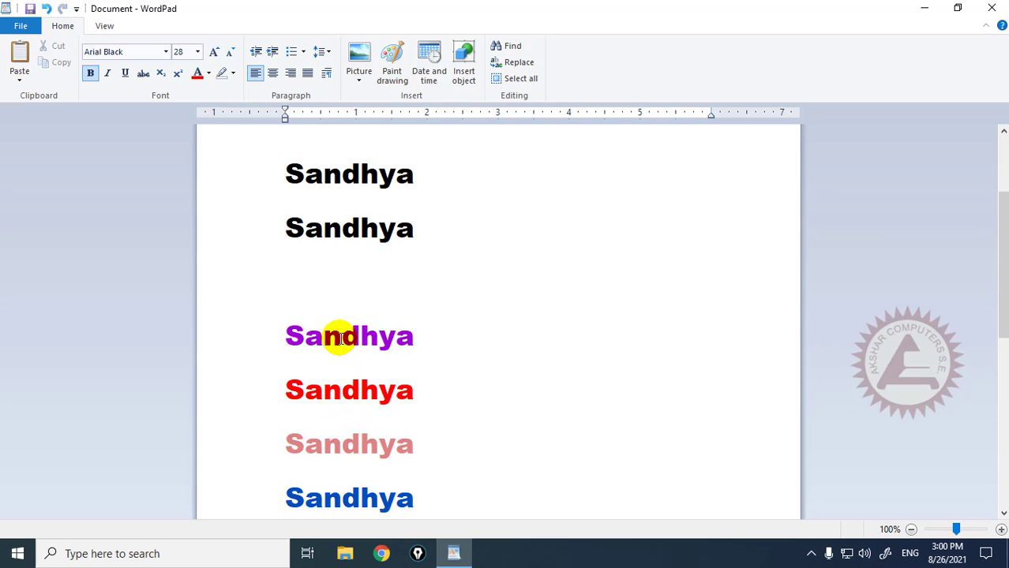
scroll(339, 338, "up", 3)
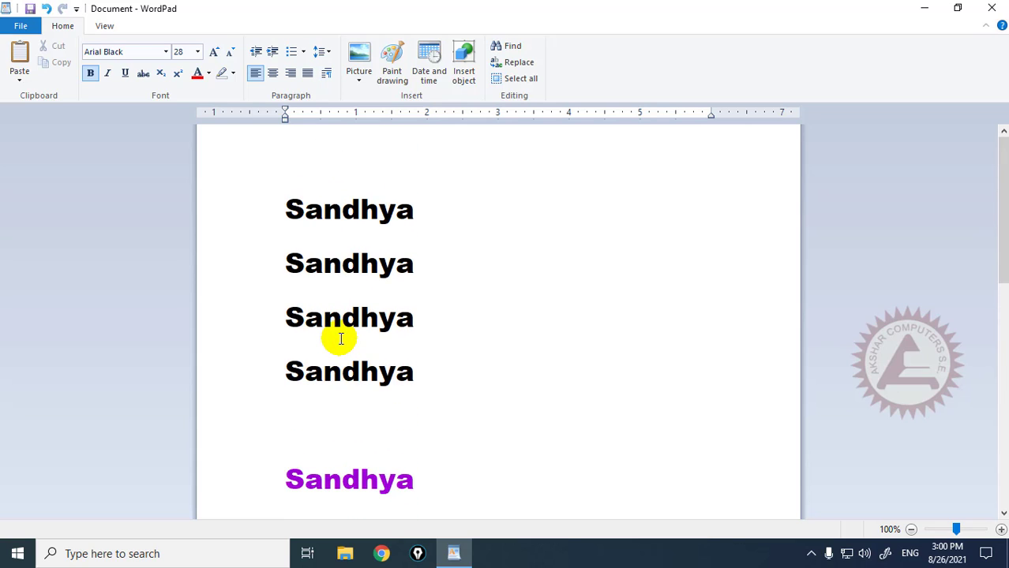
scroll(341, 338, "down", 7)
Copy the blue Sandhya line and paste a second copy beneath it.
left_click_drag(286, 316, 425, 317)
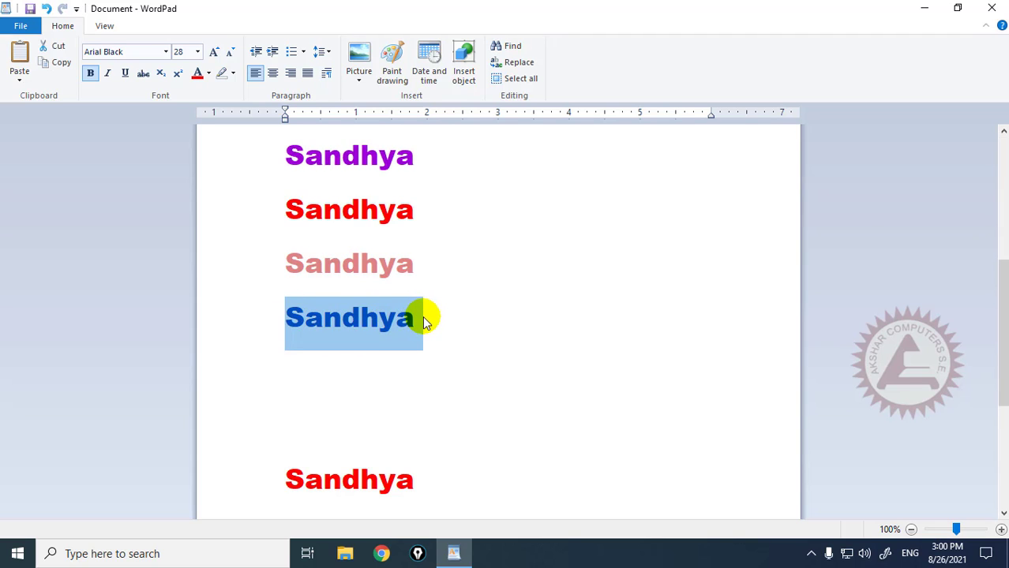
left_click(67, 61)
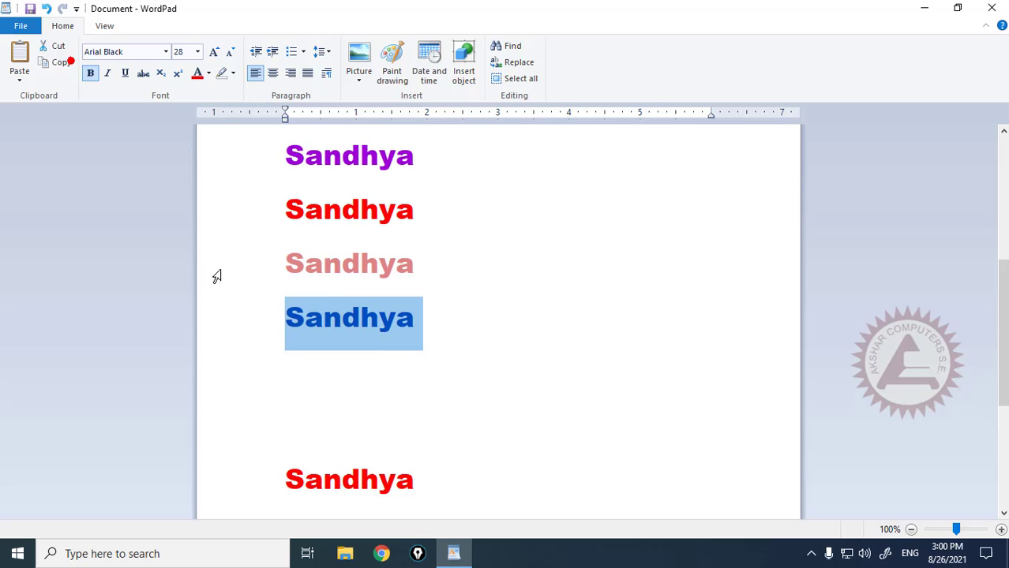
left_click(424, 337)
key("Return")
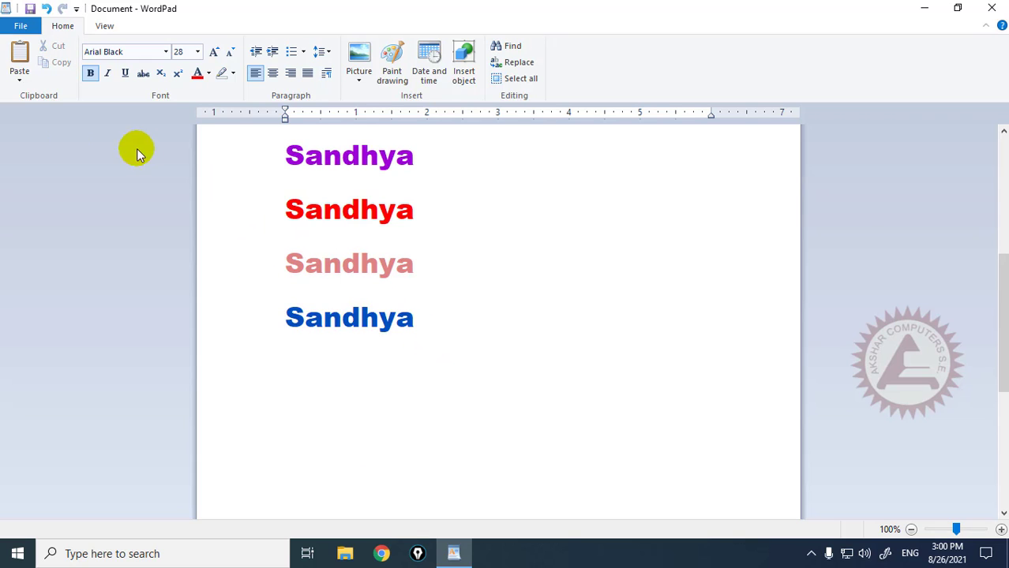
left_click(17, 55)
scroll(489, 258, "up", 5)
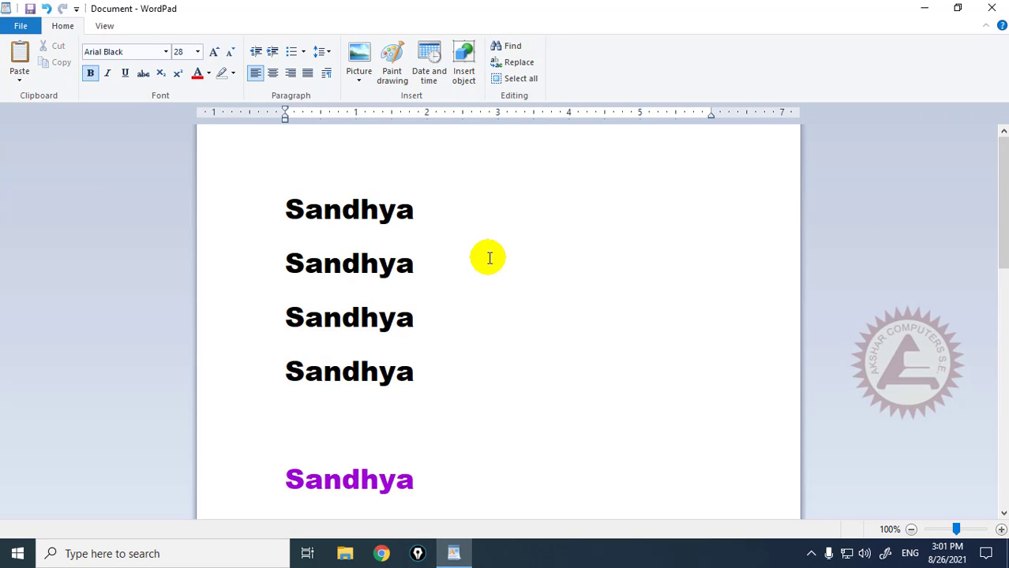